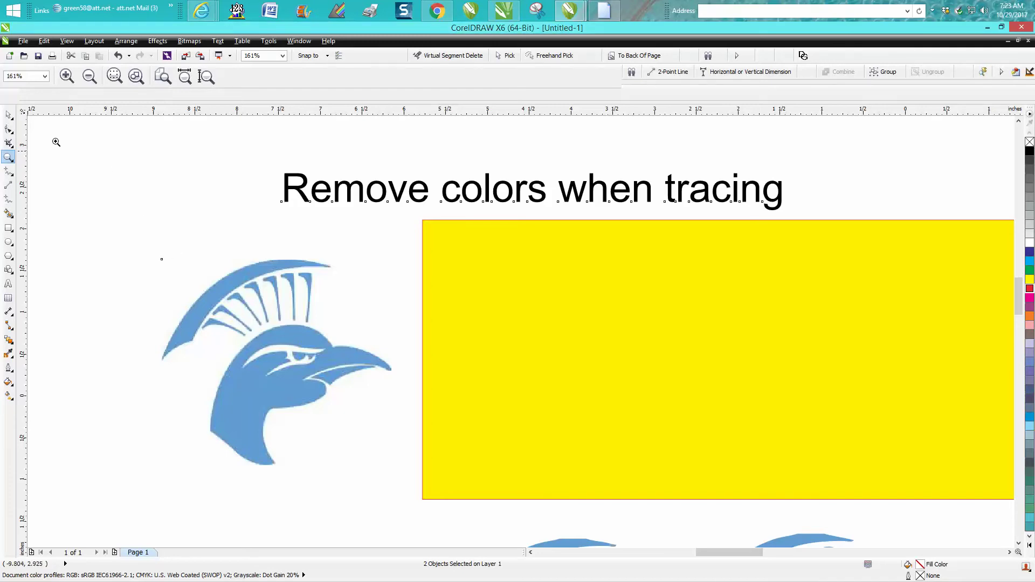
Select the birdhead.jpg bitmap and move it slightly higher on the page
click(10, 117)
click(335, 362)
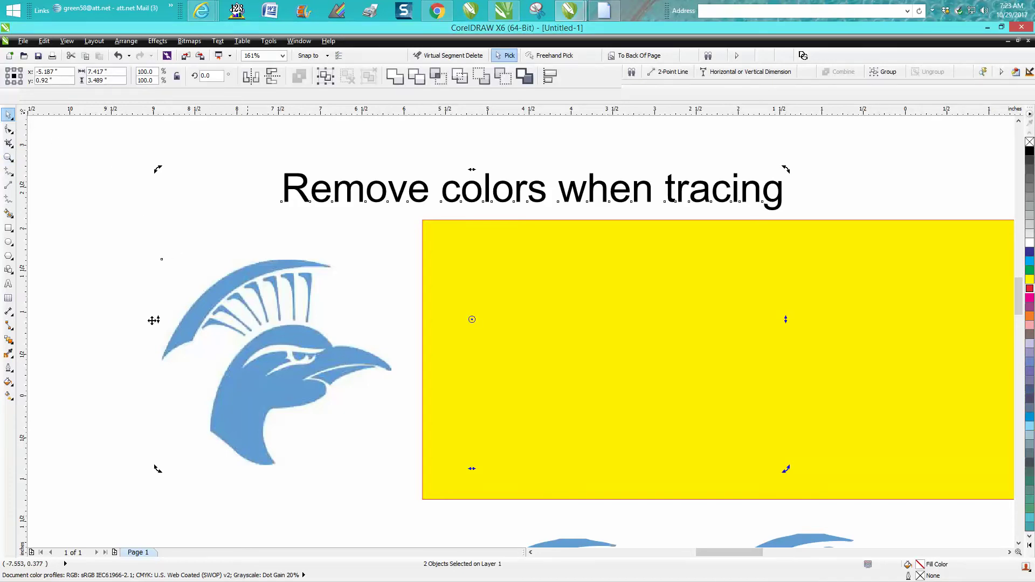
key(Escape)
click(337, 361)
drag(335, 358, 339, 344)
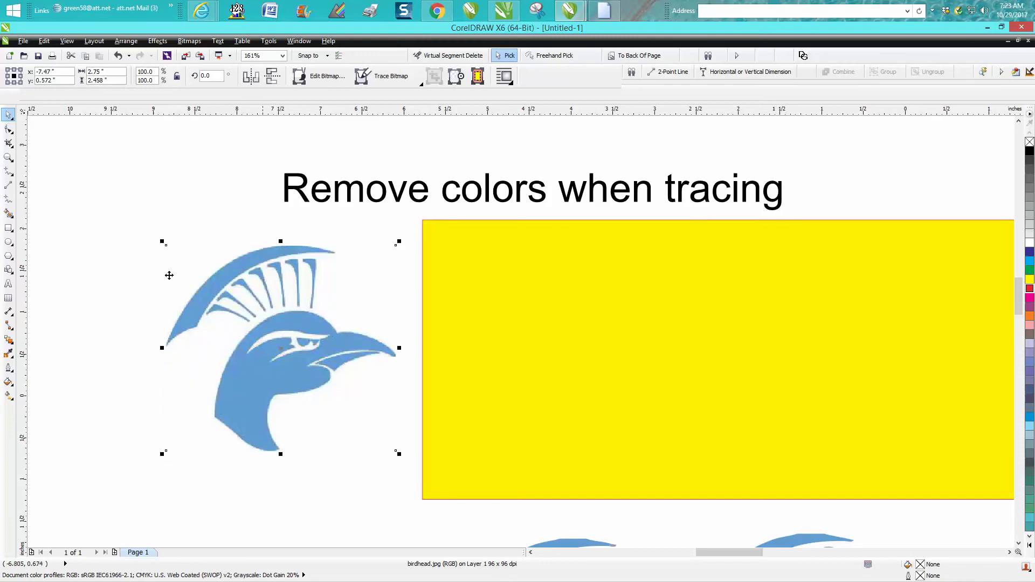
Zoom in to inspect the bird's crest pixels, then zoom back out
click(8, 158)
click(335, 299)
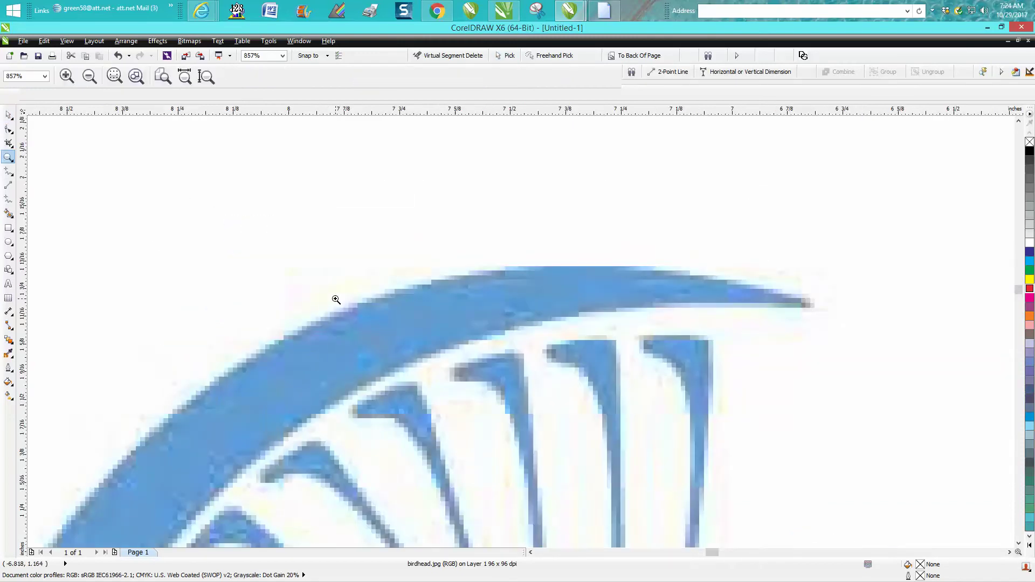
right_click(316, 288)
click(8, 115)
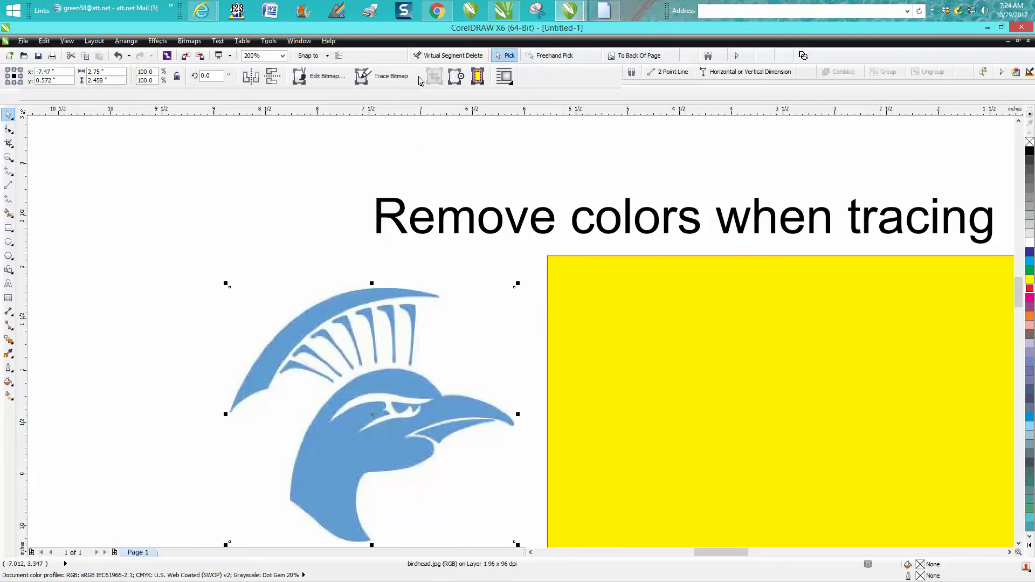
Trace the bitmap with Outline Trace Clipart and place the 41-object result on the yellow rectangle
click(397, 78)
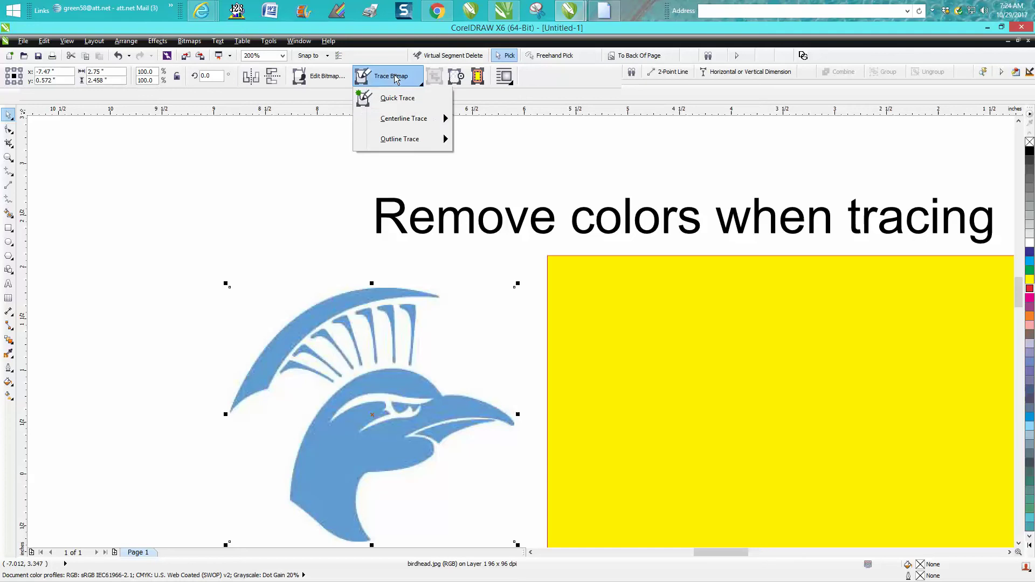
mouse_move(408, 143)
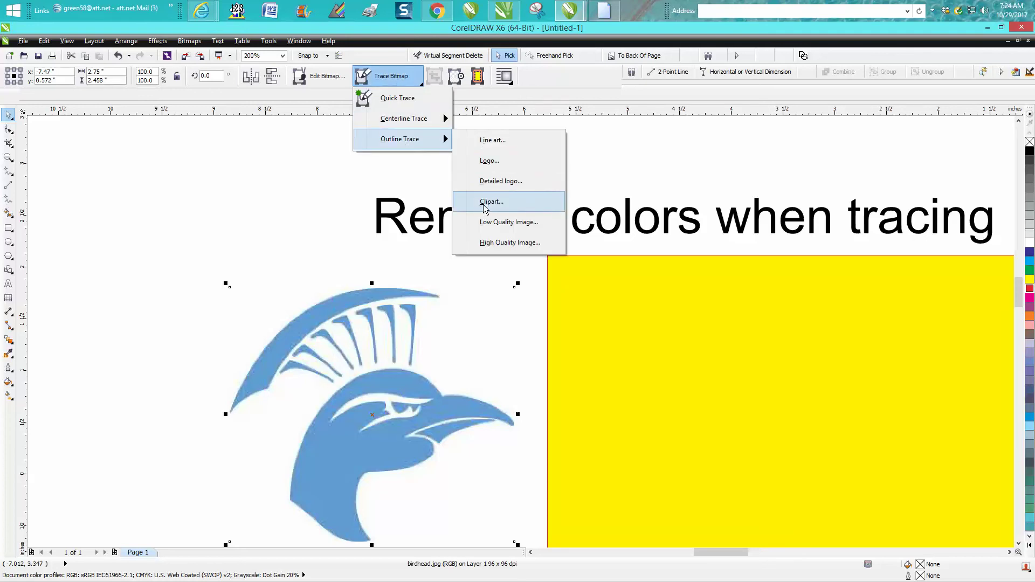
click(485, 208)
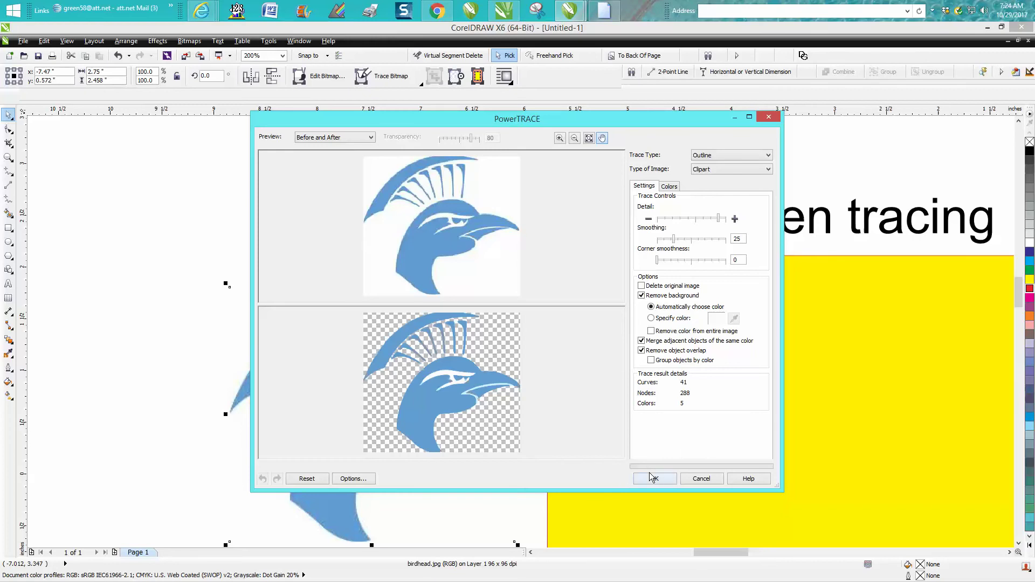
click(655, 480)
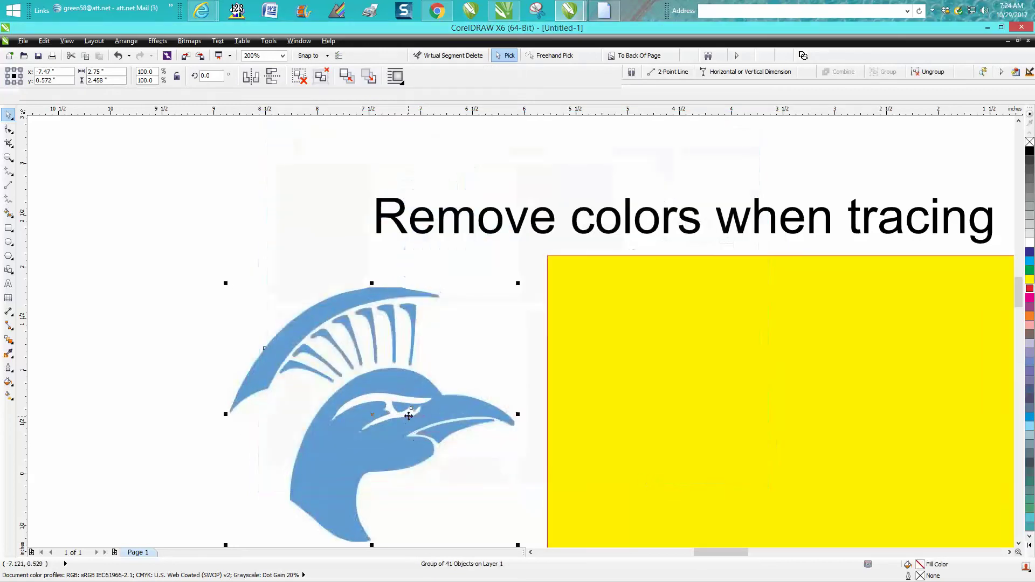
drag(412, 416, 752, 411)
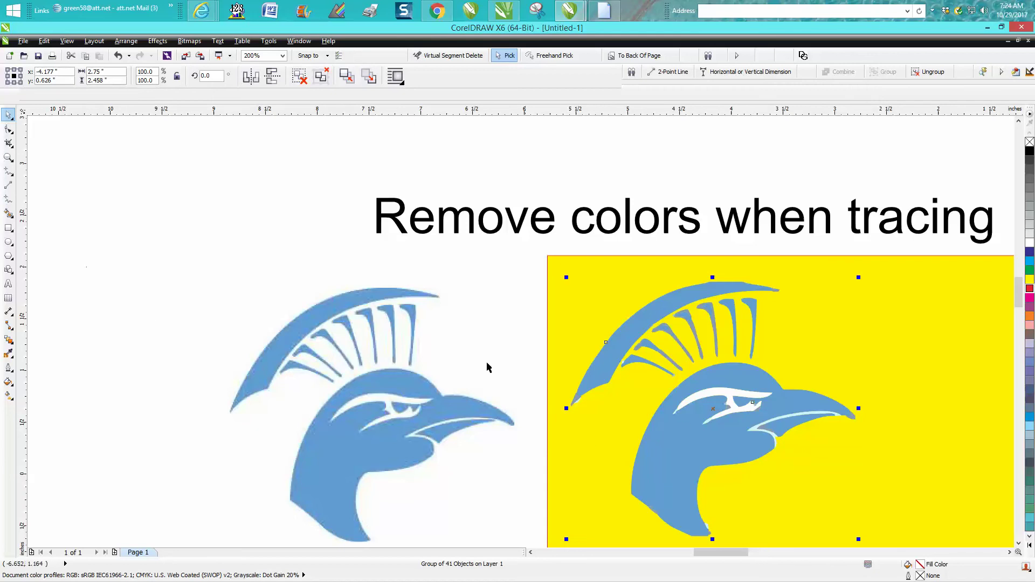
click(8, 157)
drag(653, 350, 779, 434)
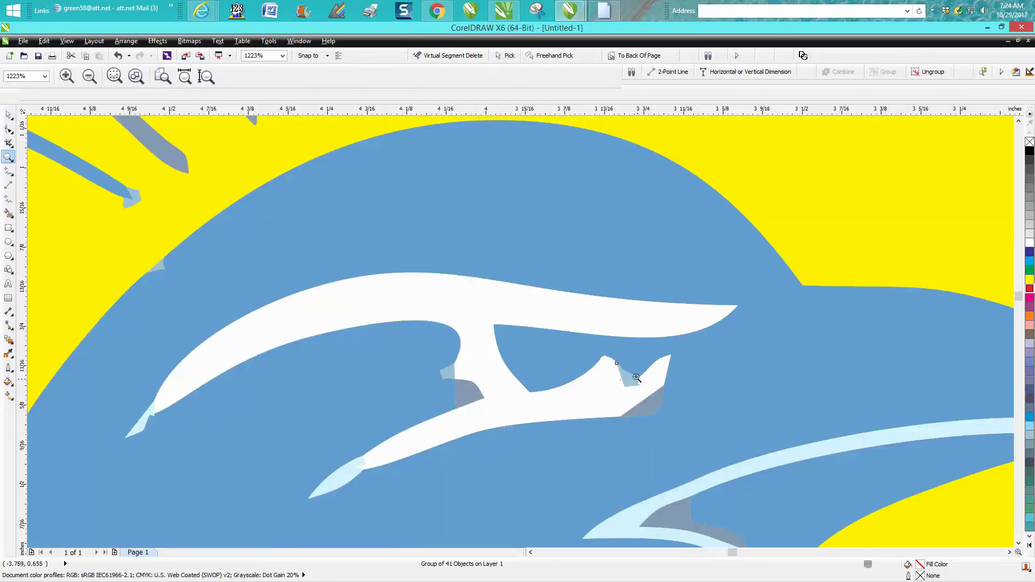
scroll(414, 360, down, 2)
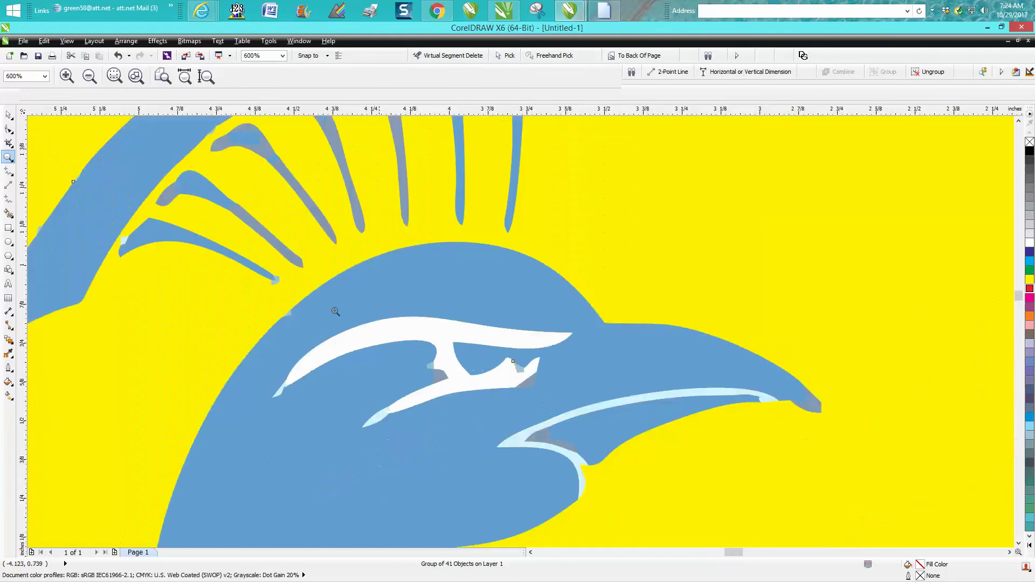
drag(225, 133, 317, 180)
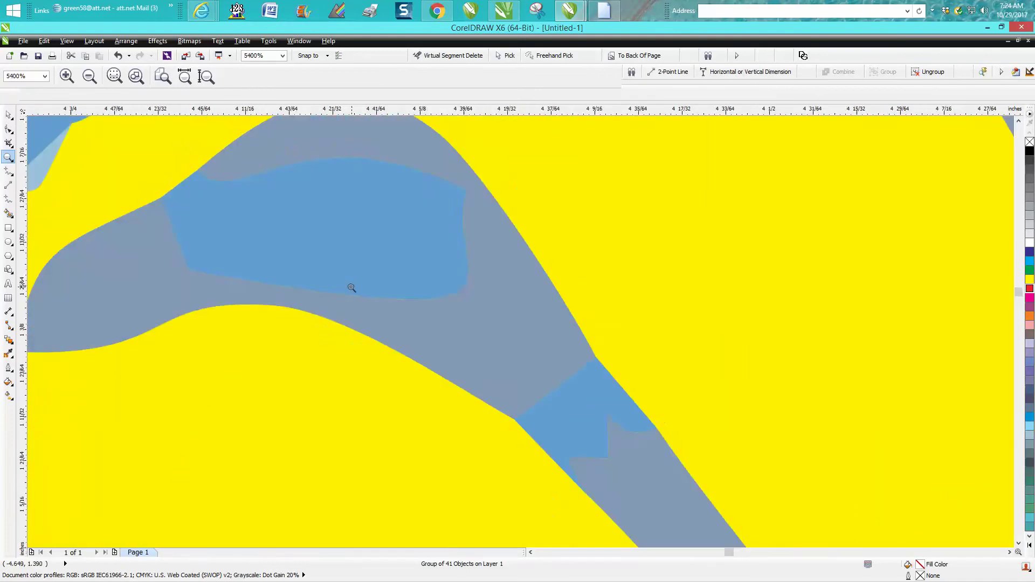
scroll(351, 288, down, 3)
scroll(346, 273, down, 3)
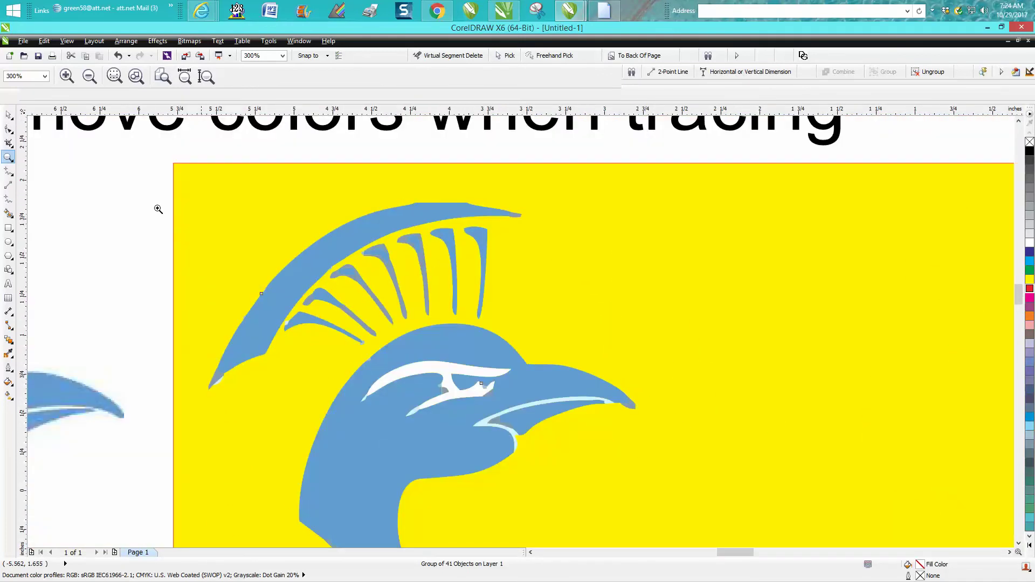
click(8, 114)
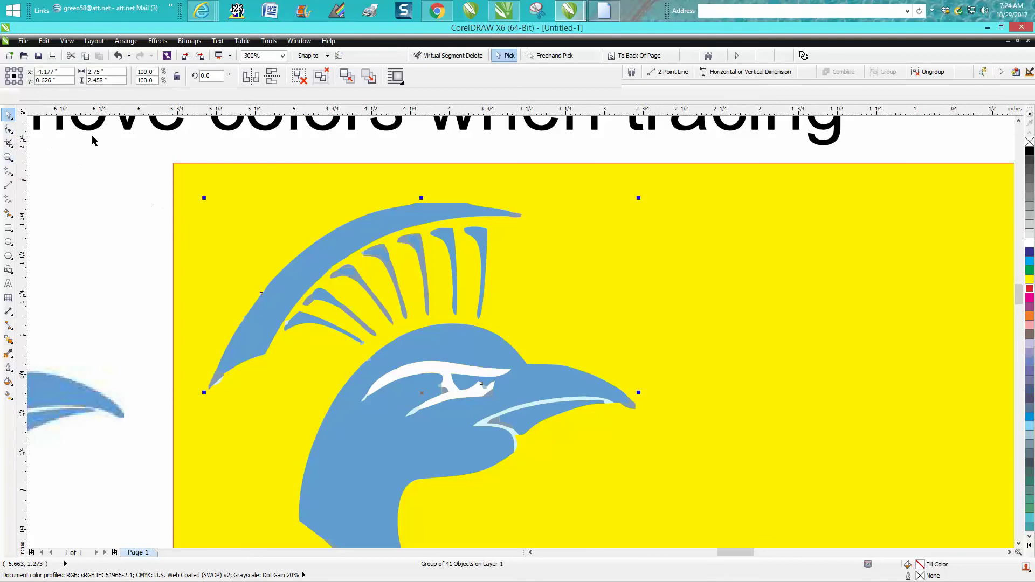
click(67, 41)
click(83, 66)
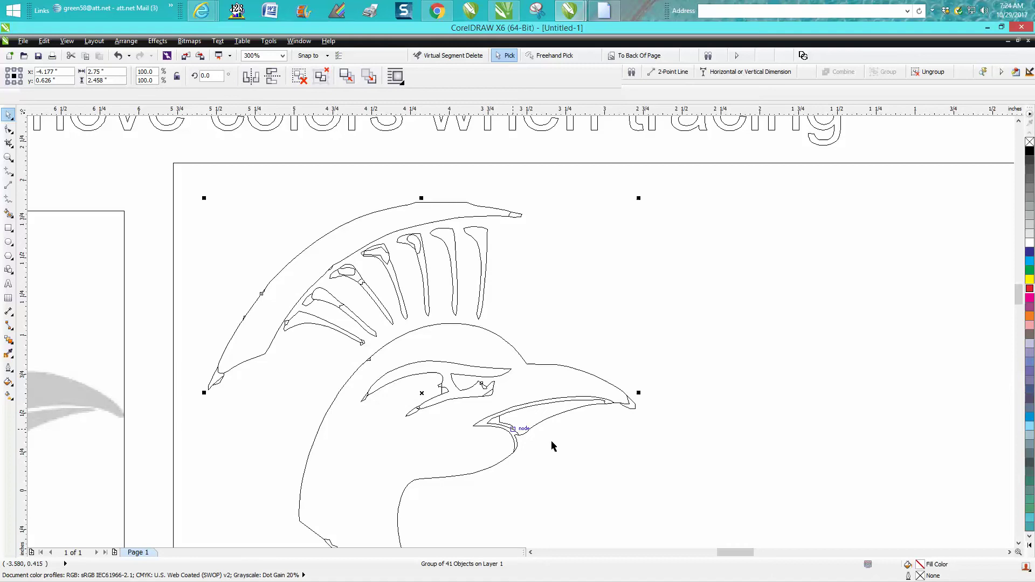
click(118, 56)
scroll(372, 226, down, 1)
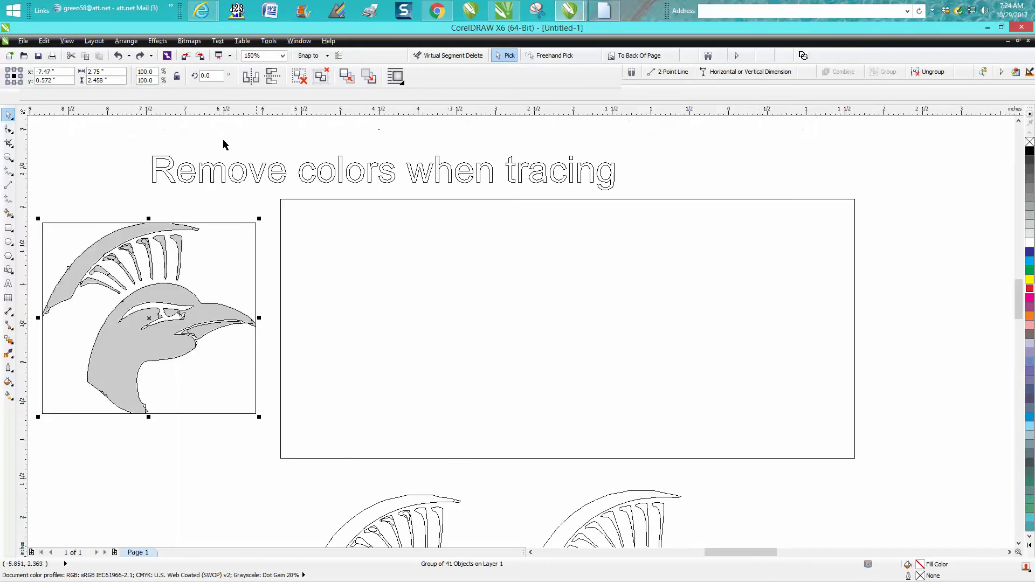
click(123, 56)
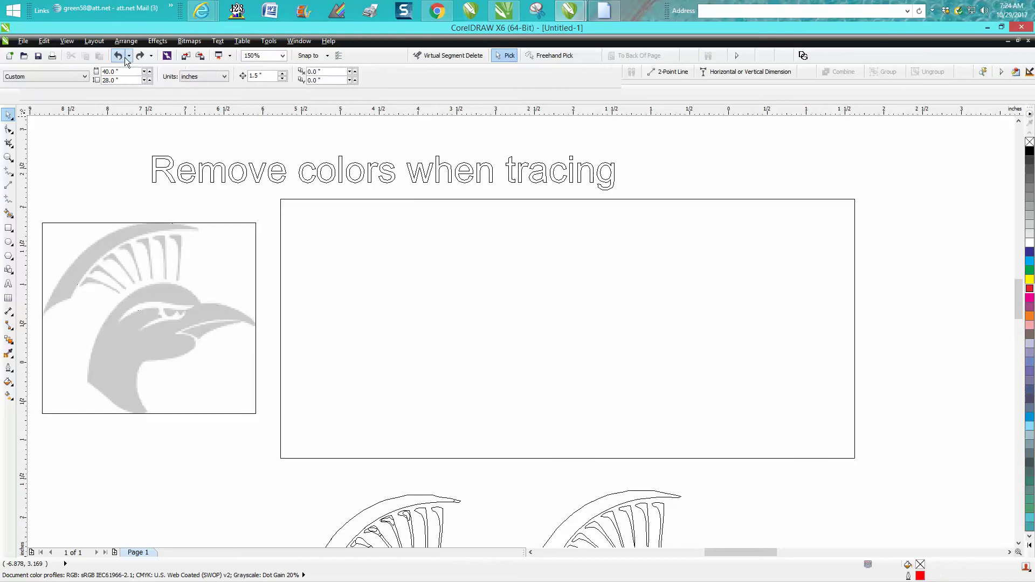
click(66, 41)
click(87, 101)
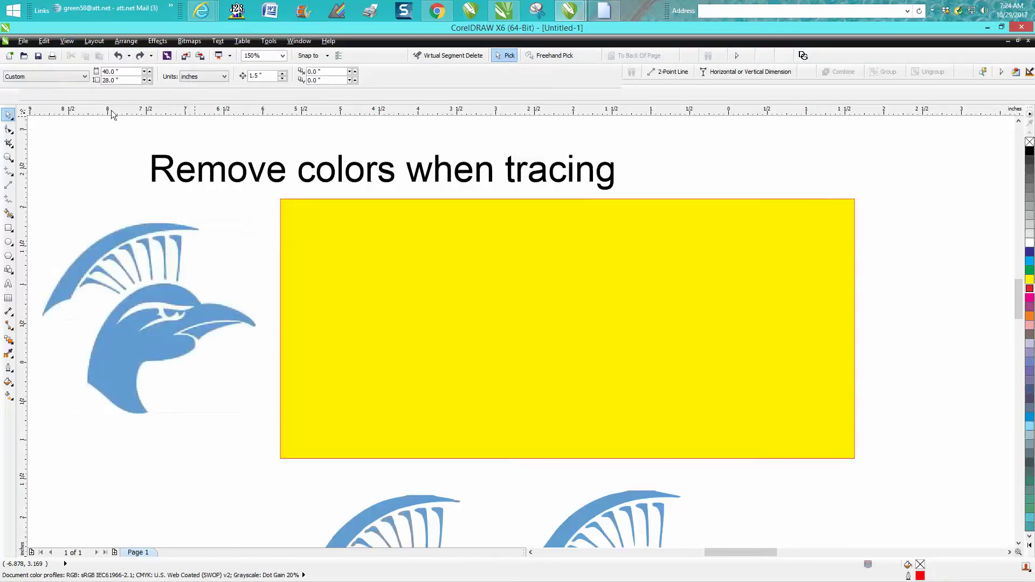
click(139, 56)
click(140, 56)
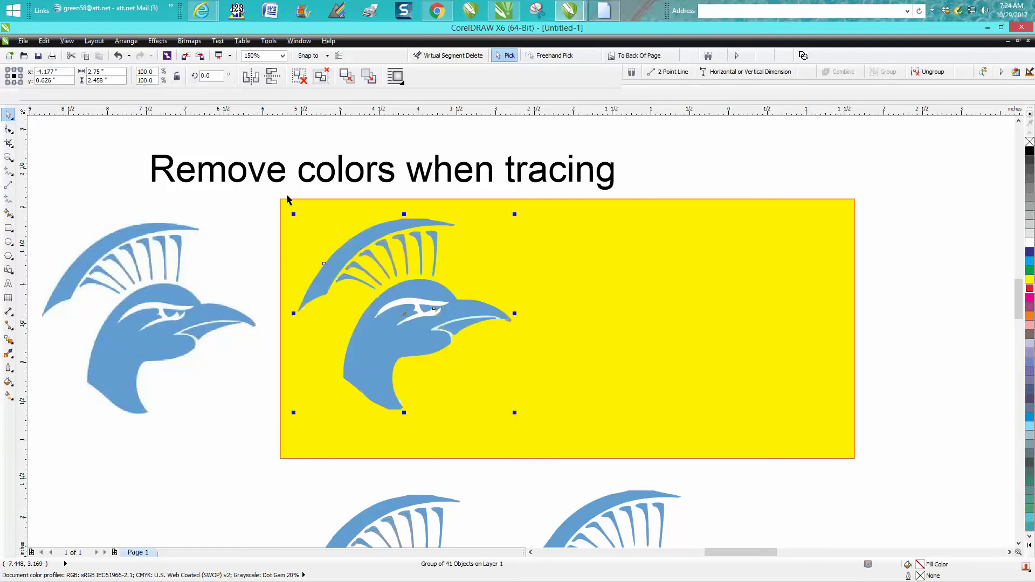
Trace the original bitmap again as Clipart with Number of colors set to 2
click(205, 316)
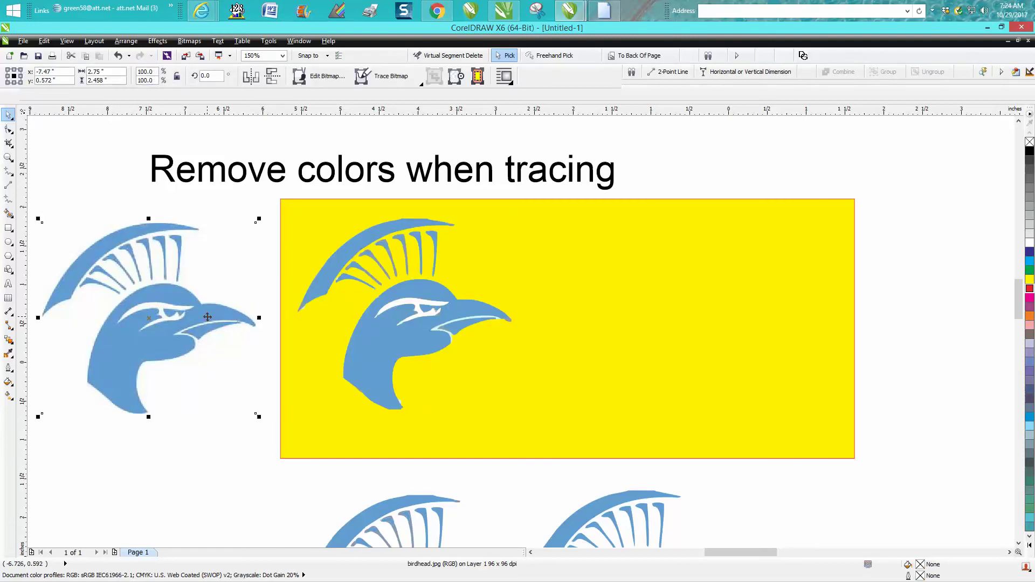
click(388, 80)
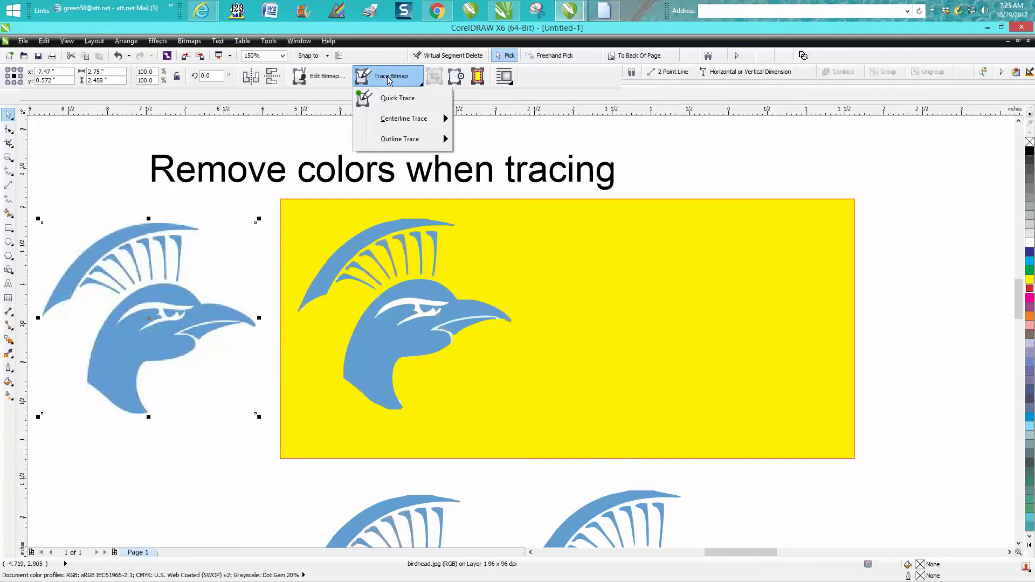
mouse_move(412, 140)
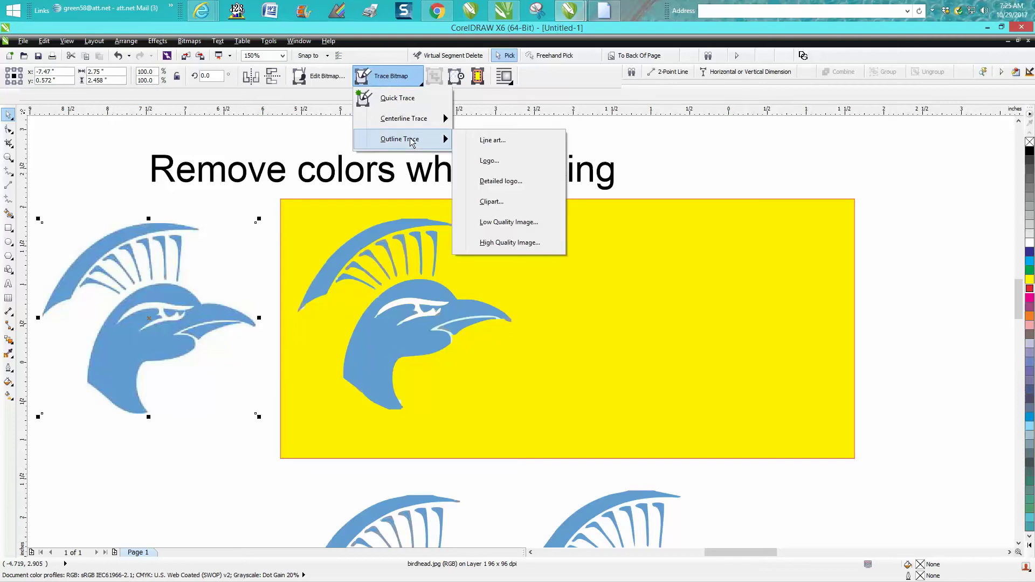
click(480, 202)
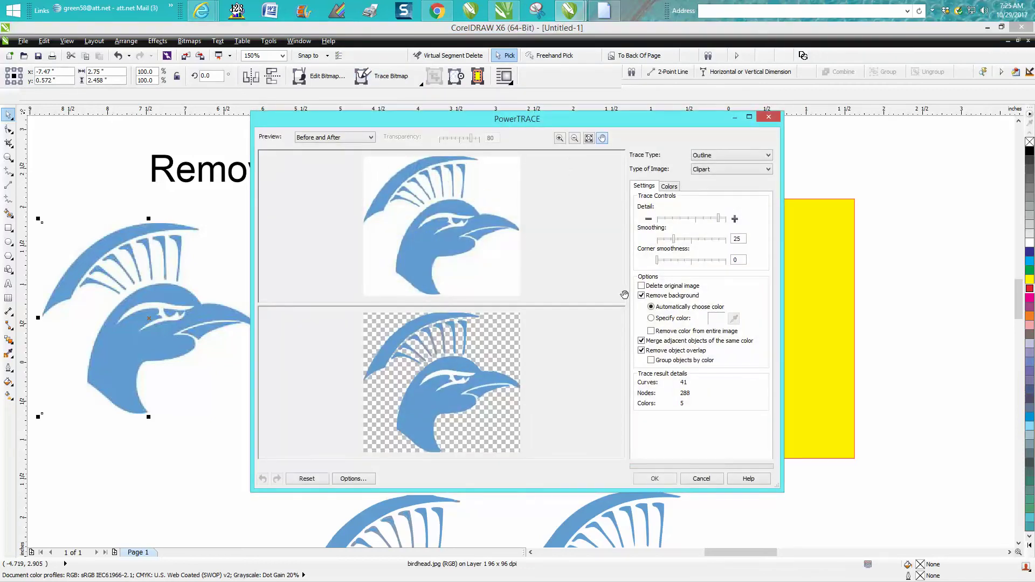
click(671, 187)
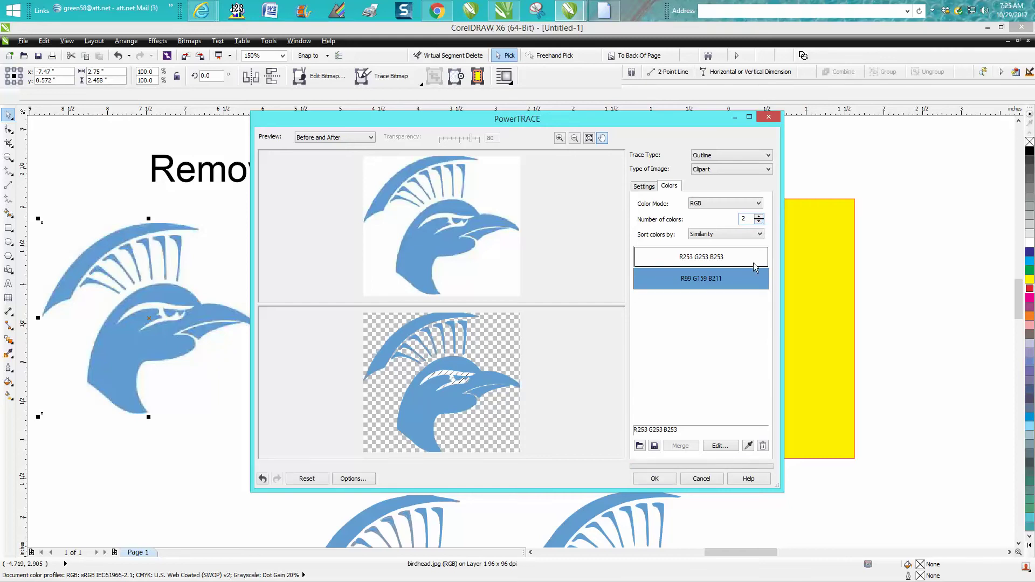
mouse_move(724, 276)
click(661, 479)
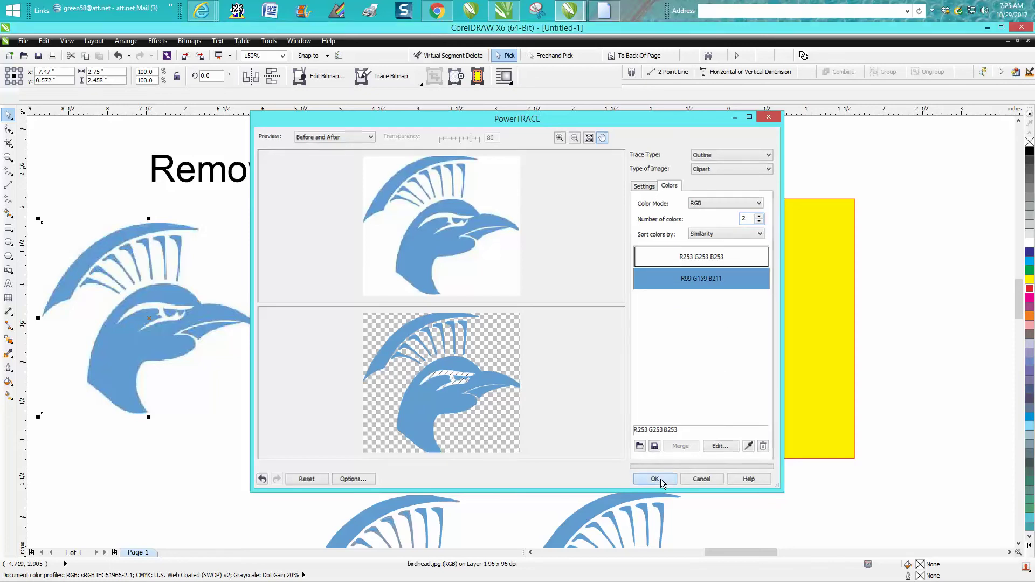
Place the two-colour trace on the yellow rectangle and switch the view to Wireframe
drag(144, 336, 661, 335)
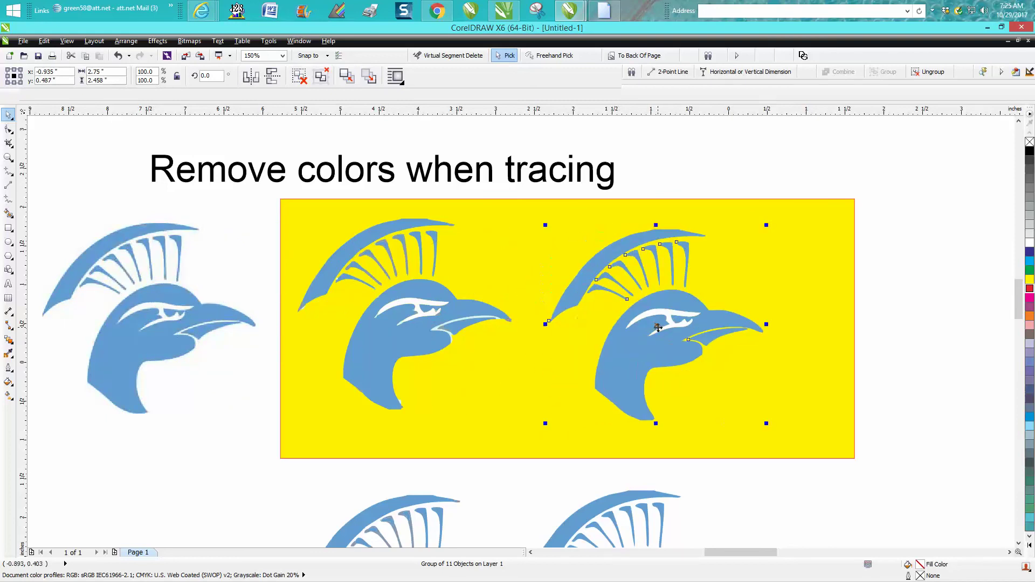
click(67, 41)
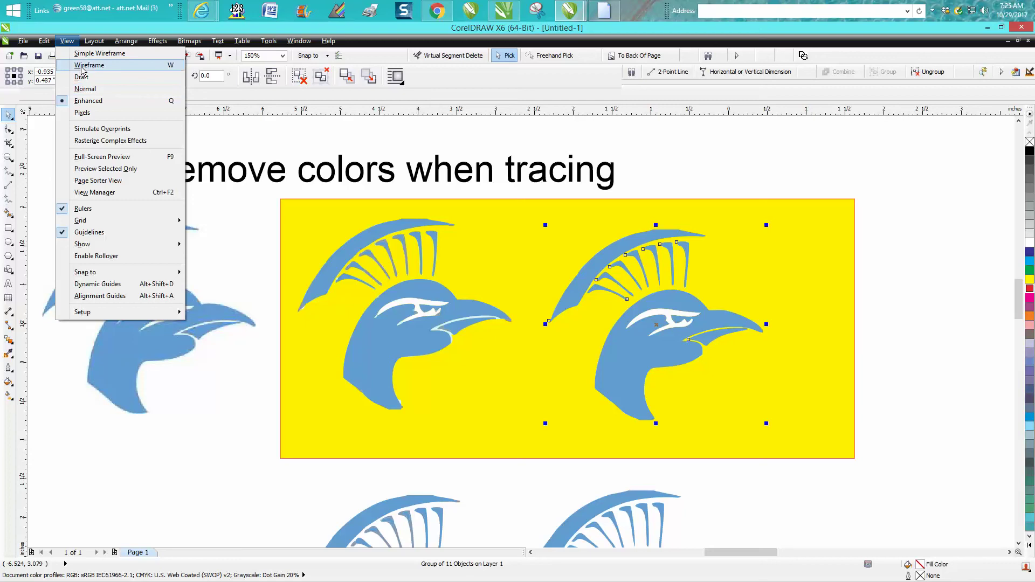
click(83, 66)
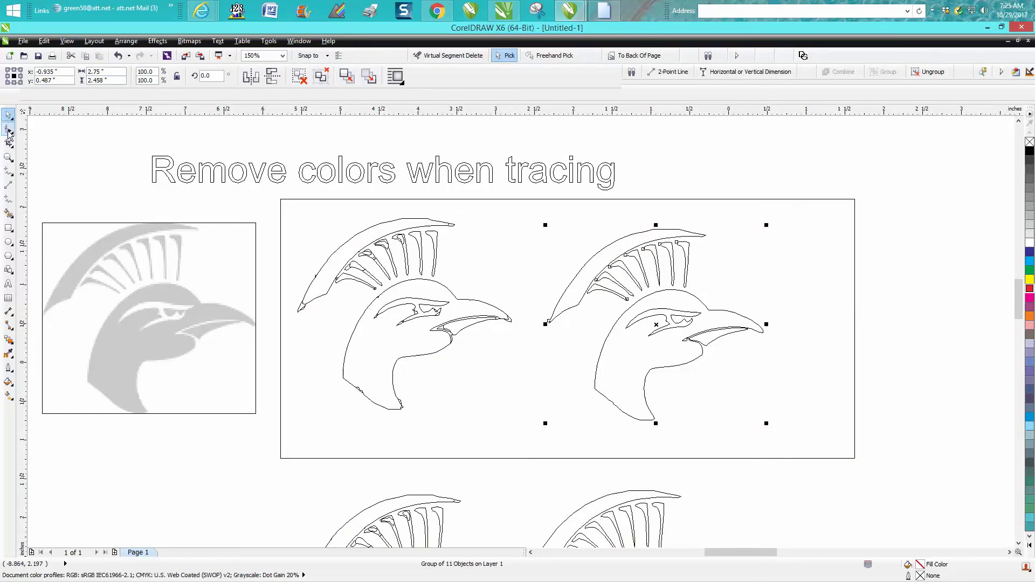
Zoom in on the two traced heads to compare their outlines
click(8, 157)
drag(343, 211, 782, 421)
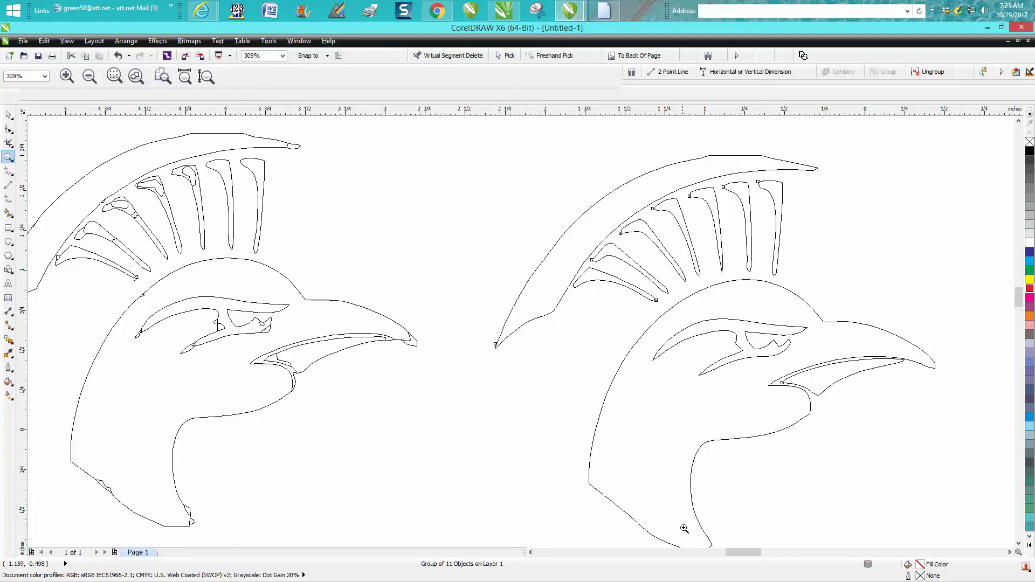
scroll(684, 528, down, 2)
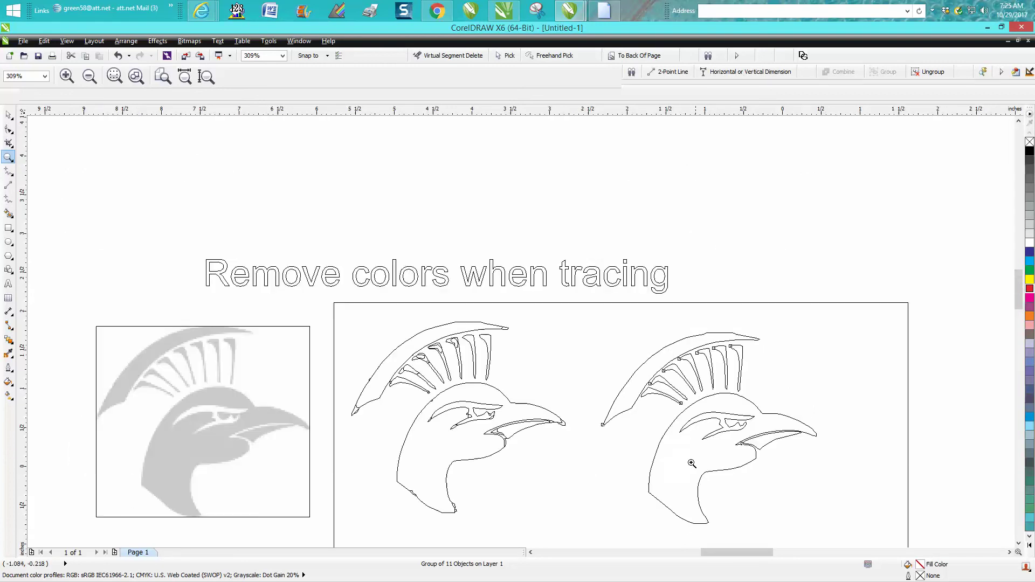
Return to Enhanced view and ungroup the right traced bird head
click(67, 41)
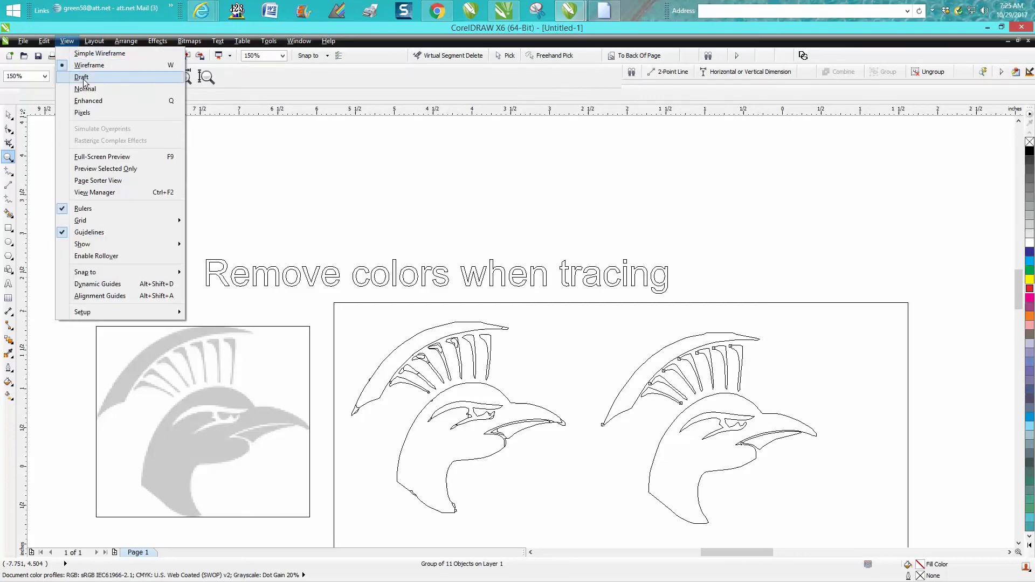
click(89, 101)
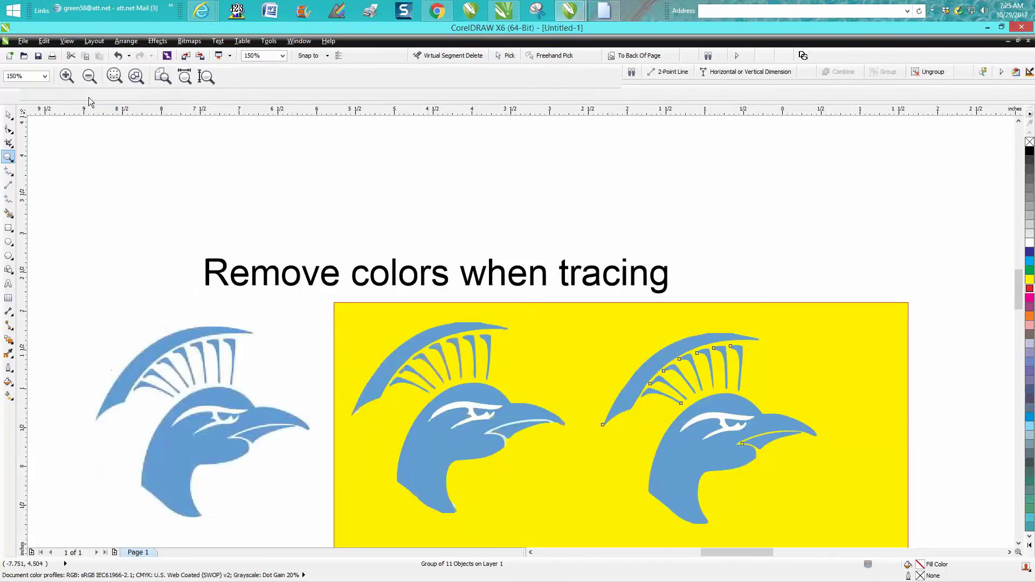
click(8, 115)
click(127, 42)
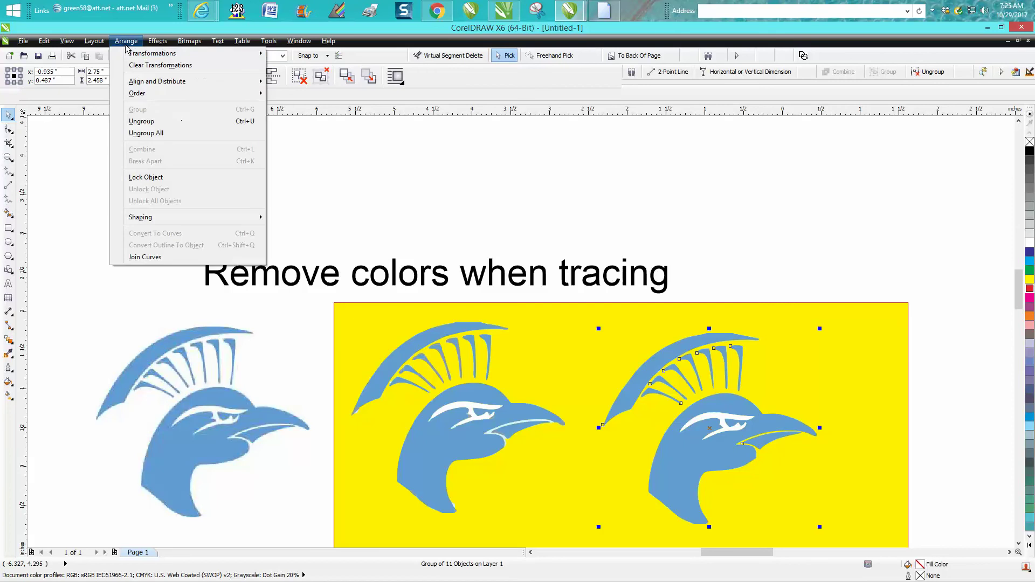
click(141, 122)
Delete the white eye shape from the right head so yellow shows through
click(922, 340)
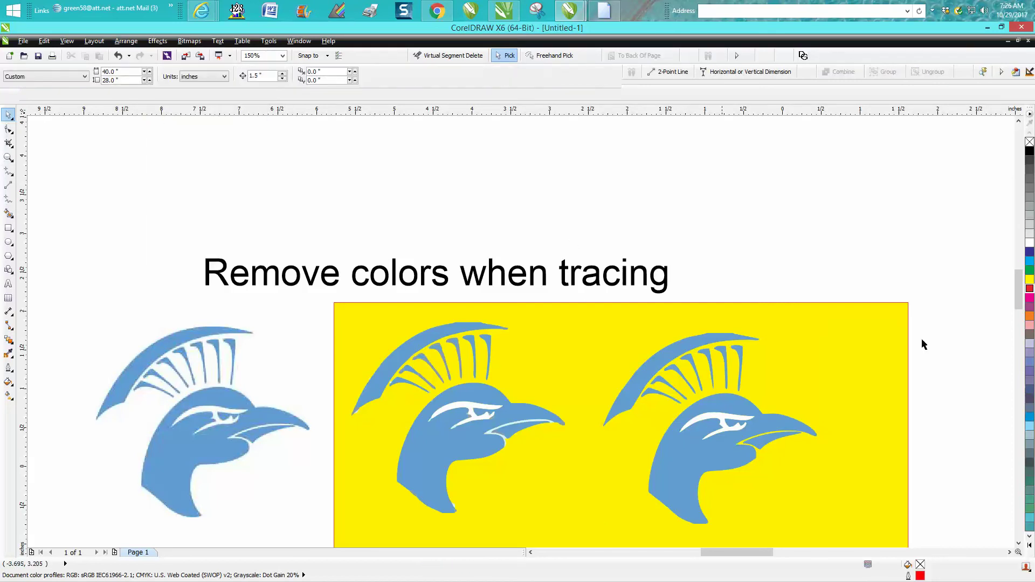
click(739, 419)
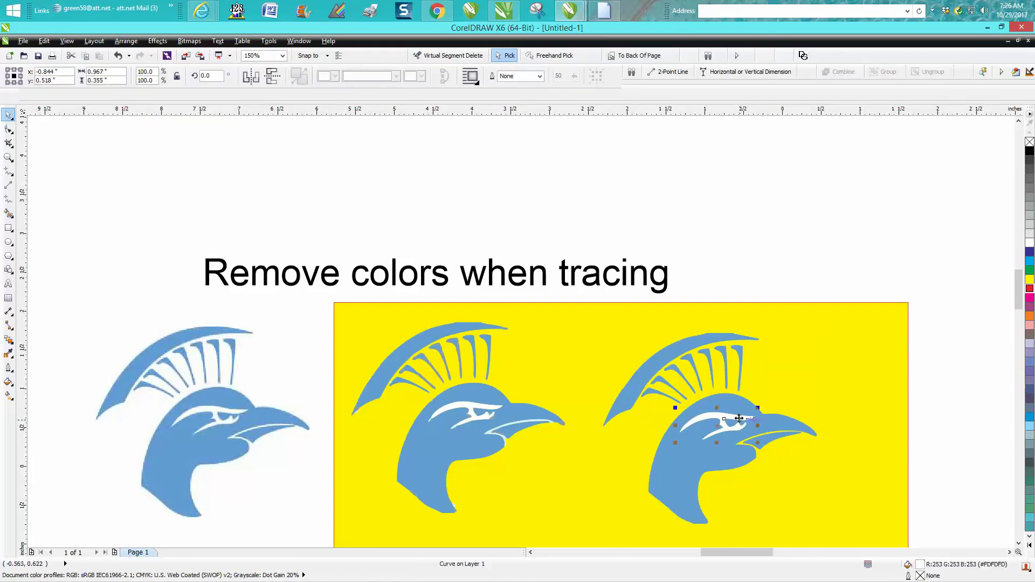
key(Delete)
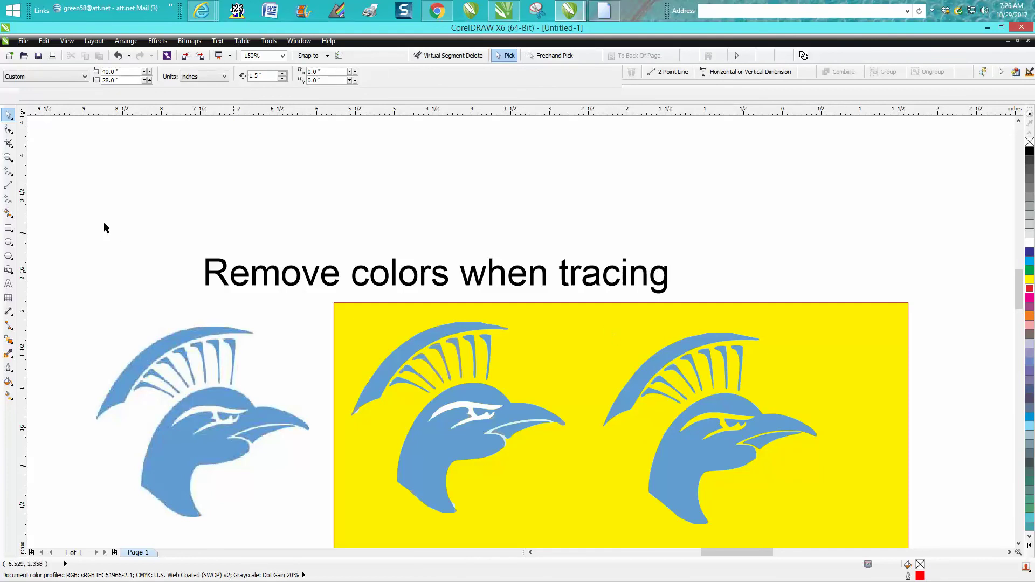
click(8, 156)
Zoom in on the right head and give its crest curve no fill and a red outline
drag(598, 310, 911, 451)
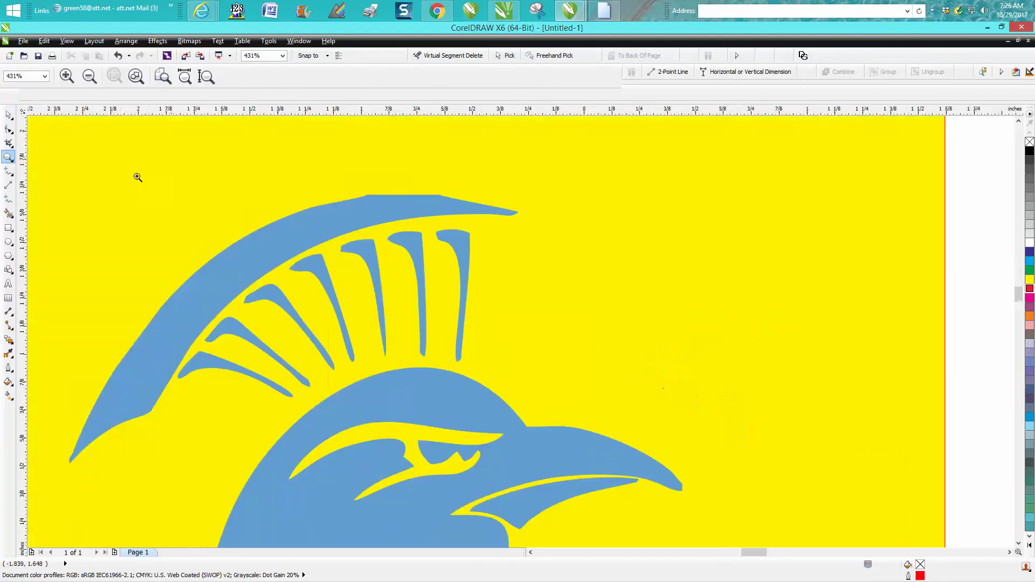
click(8, 114)
click(352, 226)
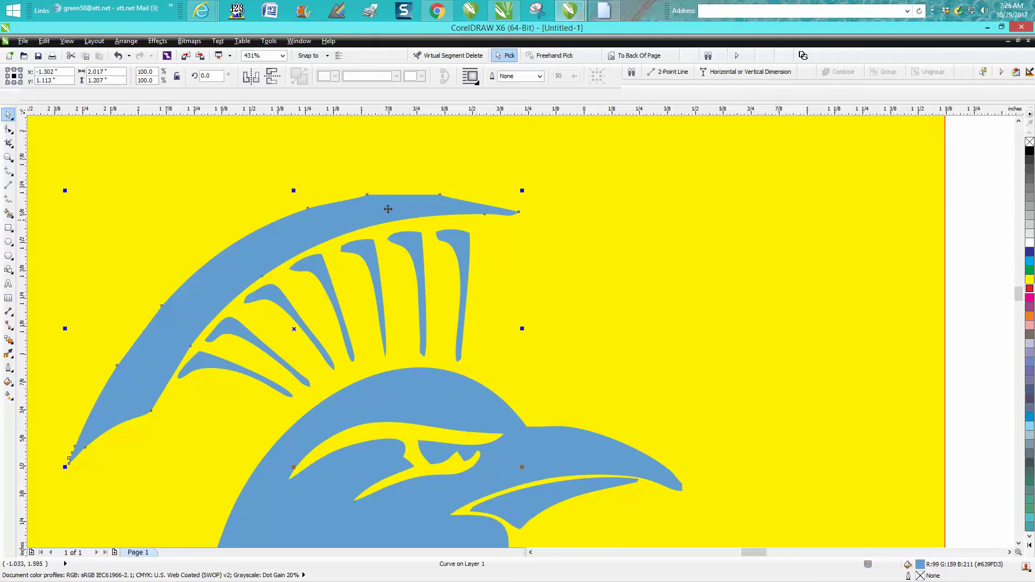
click(1029, 142)
right_click(1029, 290)
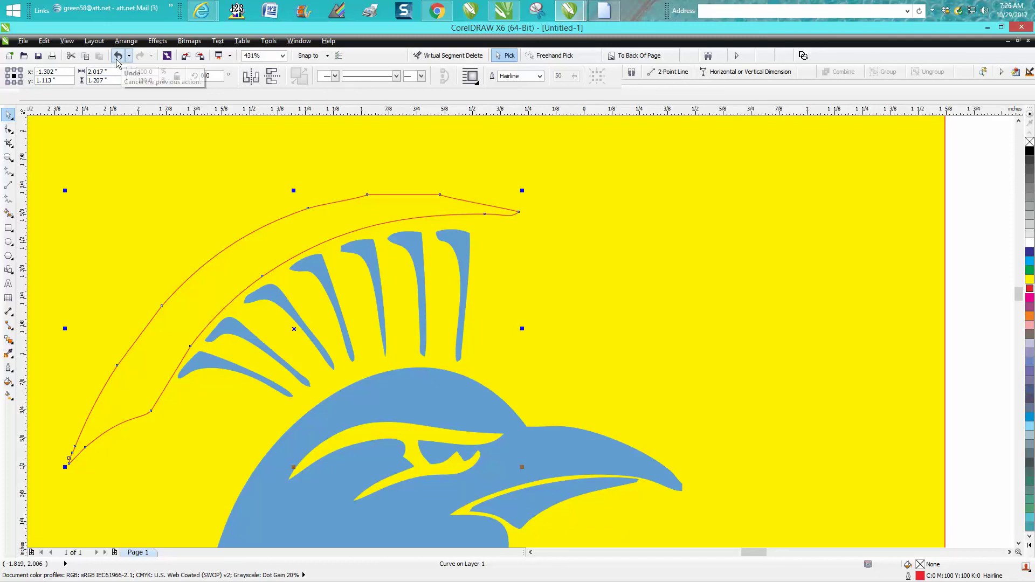
click(9, 130)
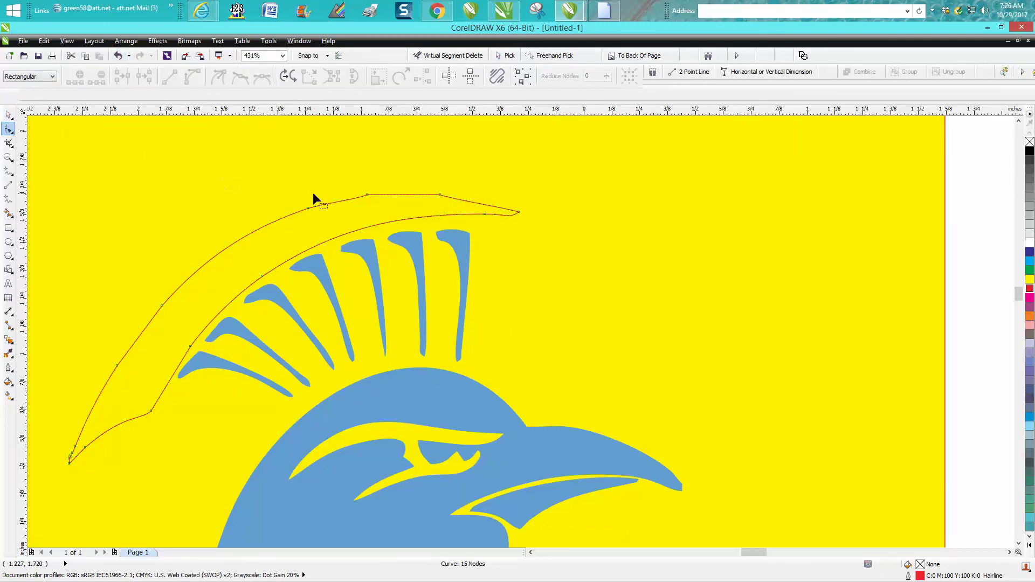
Delete surplus nodes along the crest's top, left edge and bottom-left tip
drag(271, 185, 459, 209)
key(Delete)
drag(142, 341, 96, 370)
key(Delete)
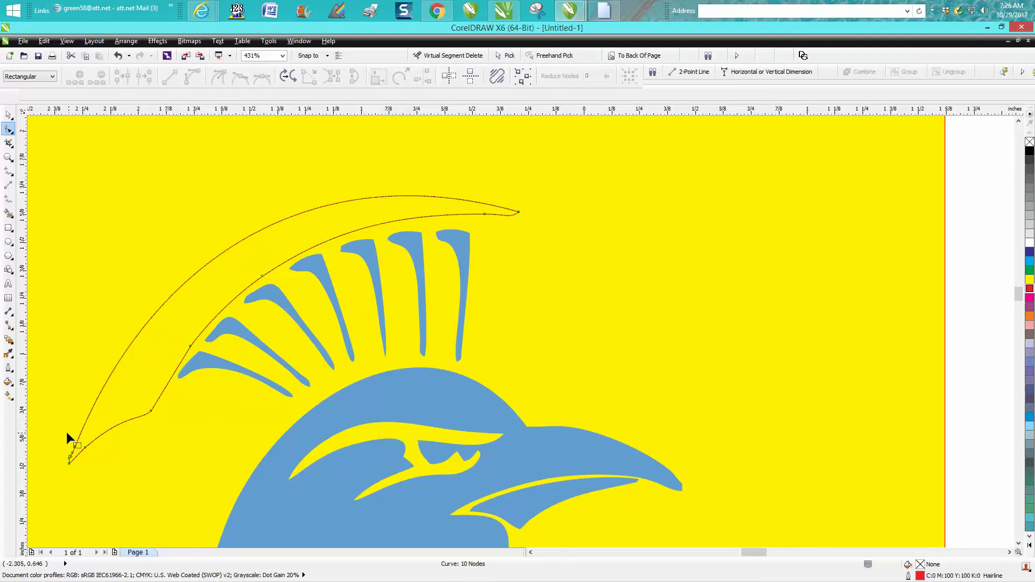
drag(74, 451, 77, 455)
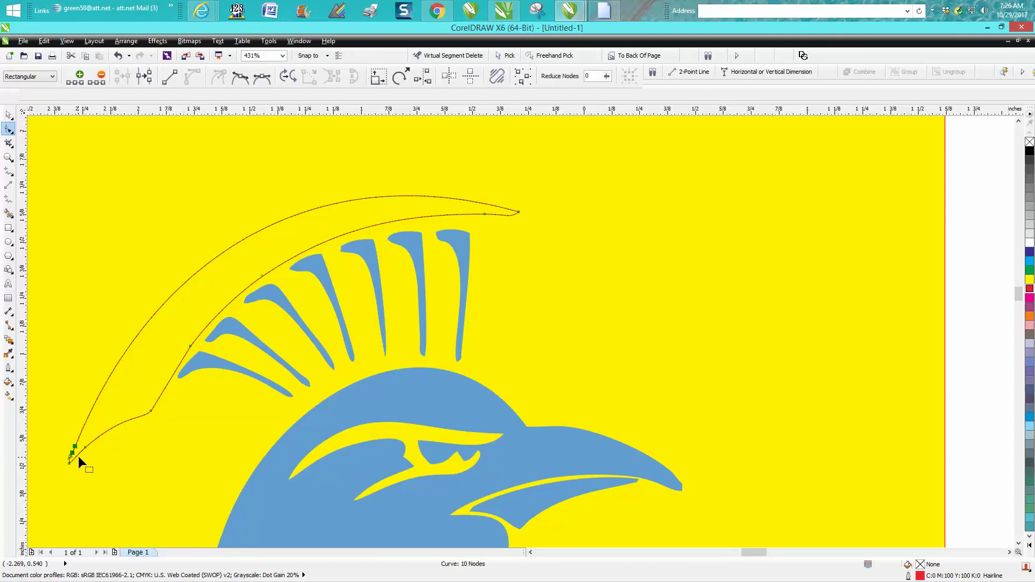
key(Delete)
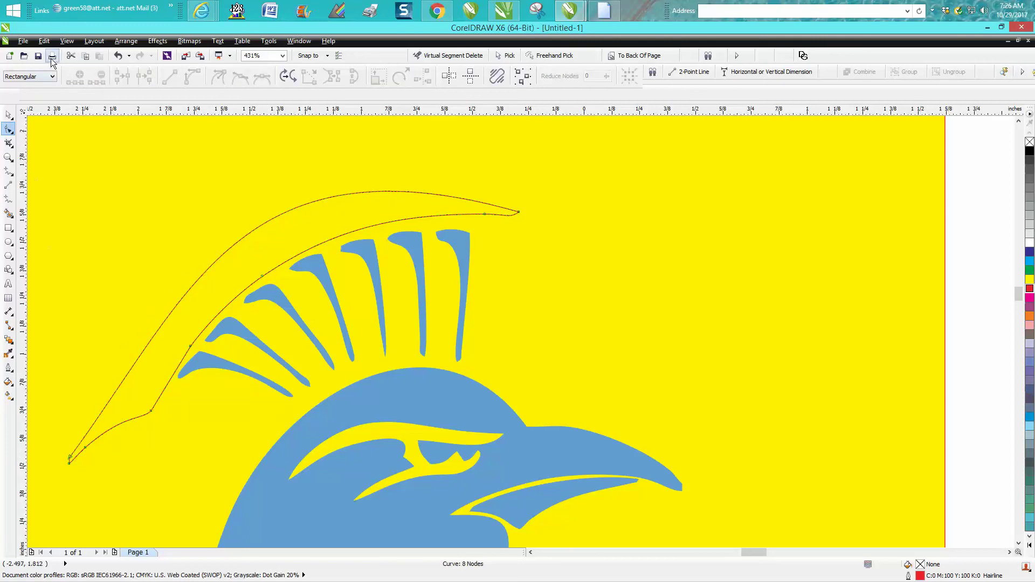
Undo the tip deletion, zoom in, and remove extra tip nodes, leaving 8 nodes
click(117, 56)
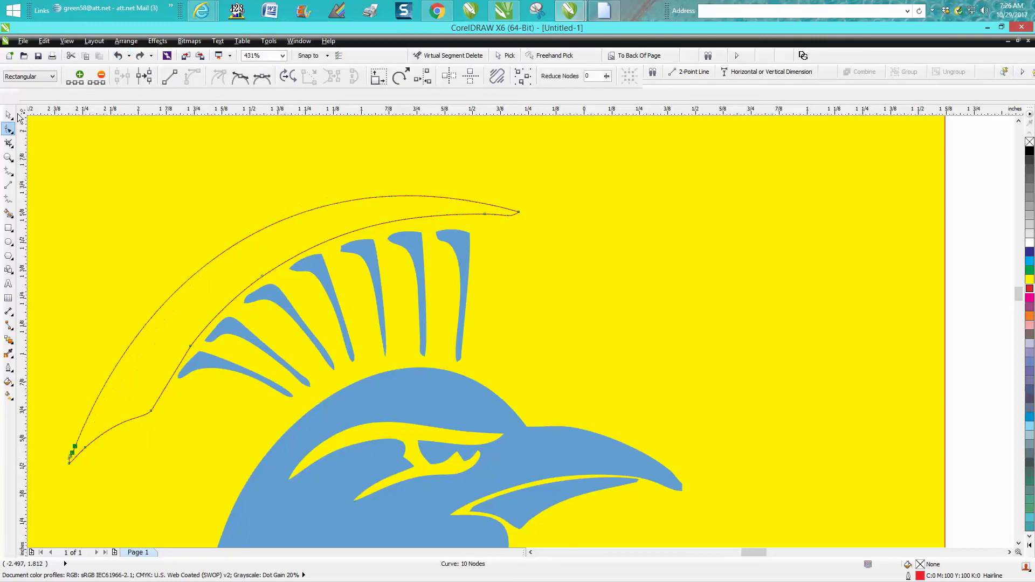
click(8, 157)
drag(47, 390, 217, 500)
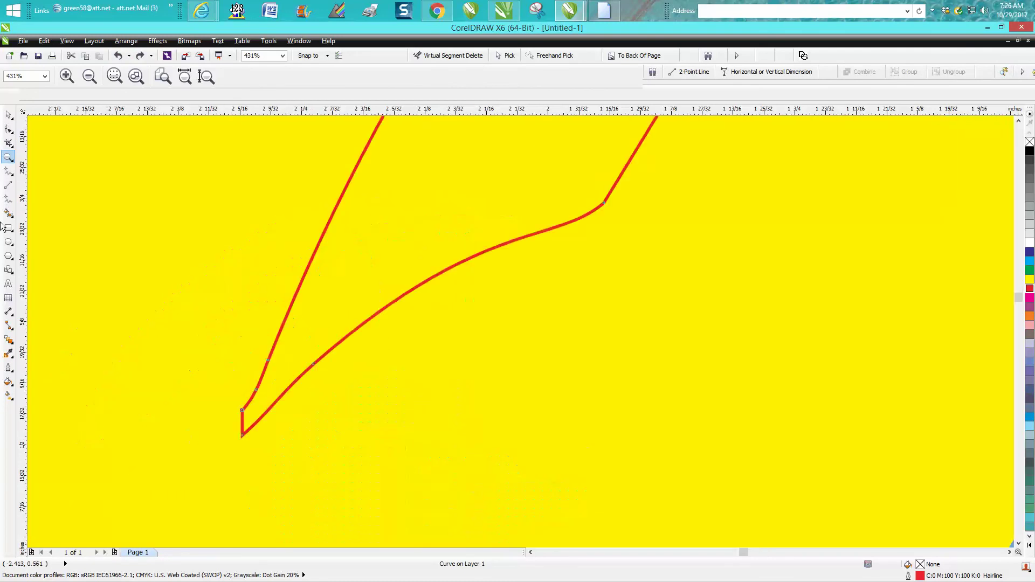
click(7, 132)
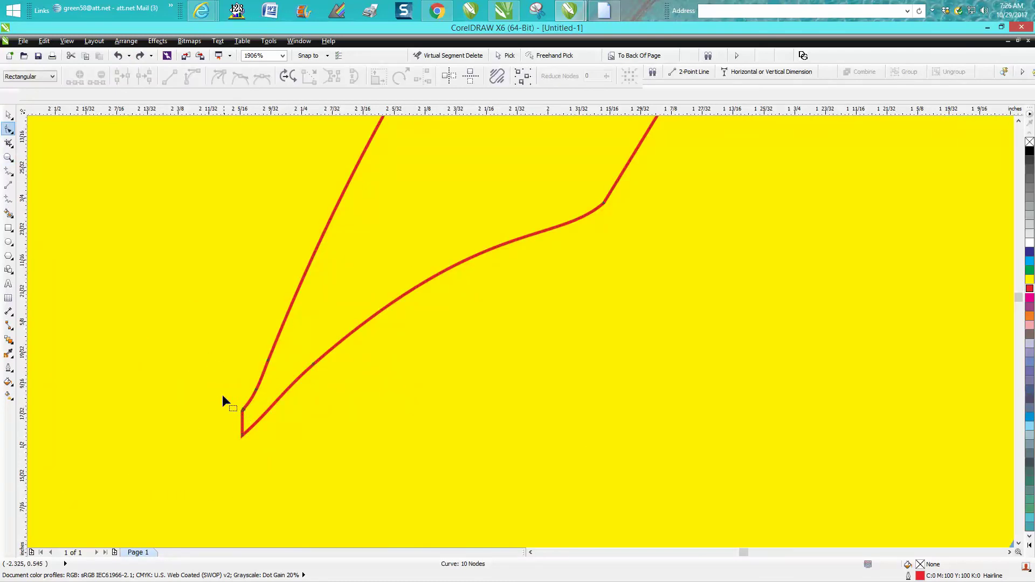
drag(247, 408, 252, 407)
key(Delete)
click(267, 362)
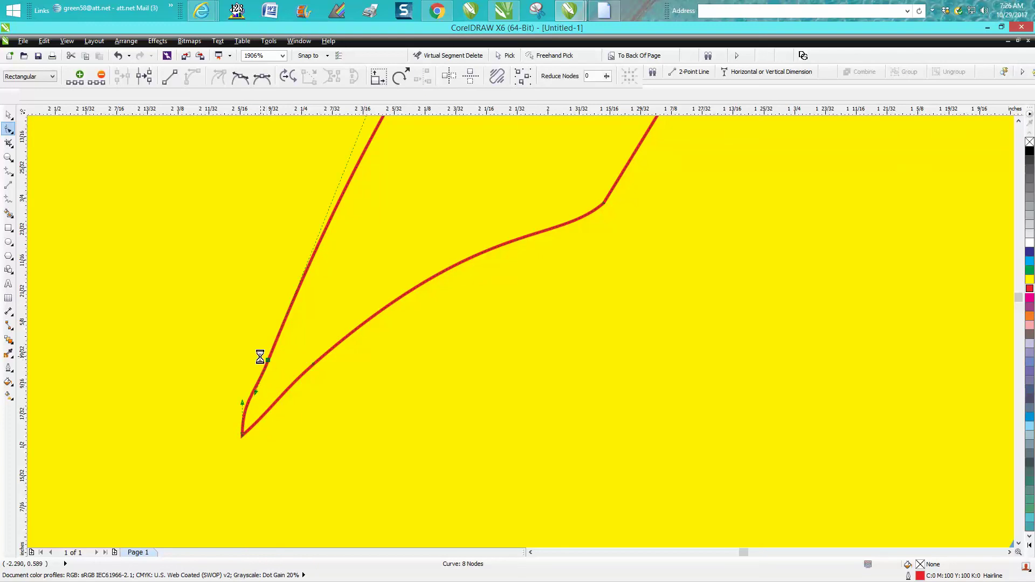
scroll(258, 354, down, 3)
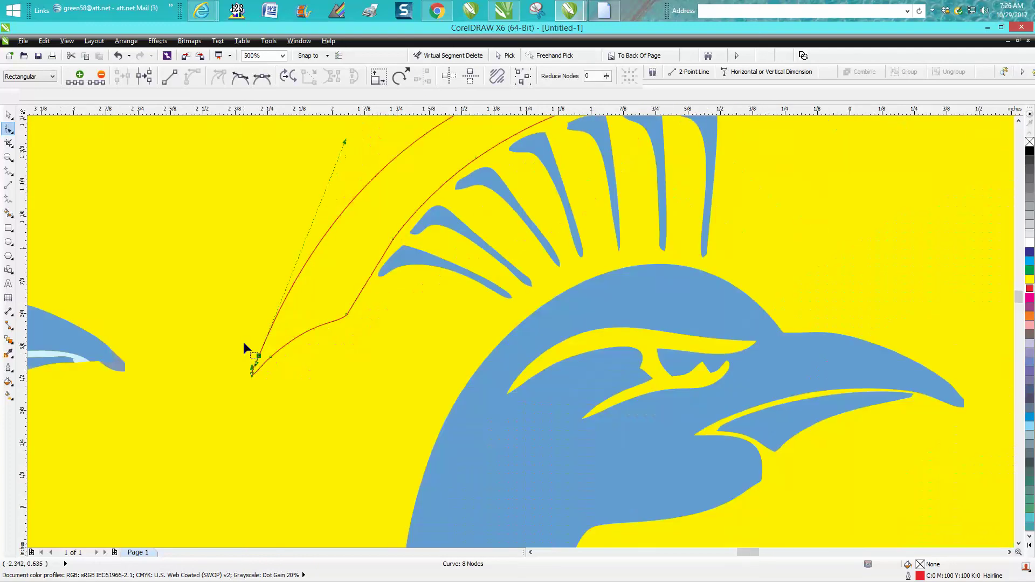
Fill the simplified crest curve with cyan C100 M0 Y0 K0 and remove its outline
click(8, 115)
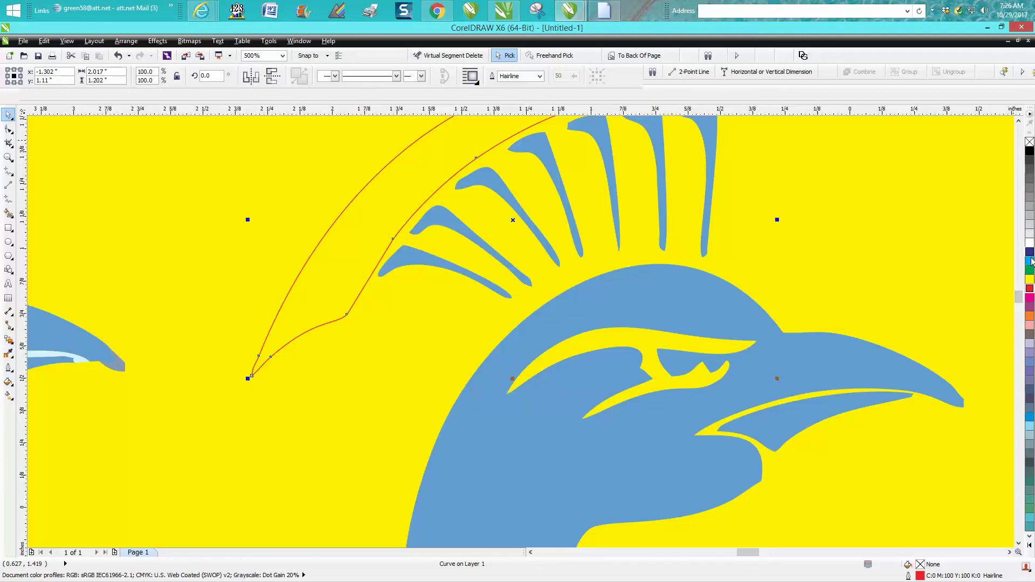
click(1031, 262)
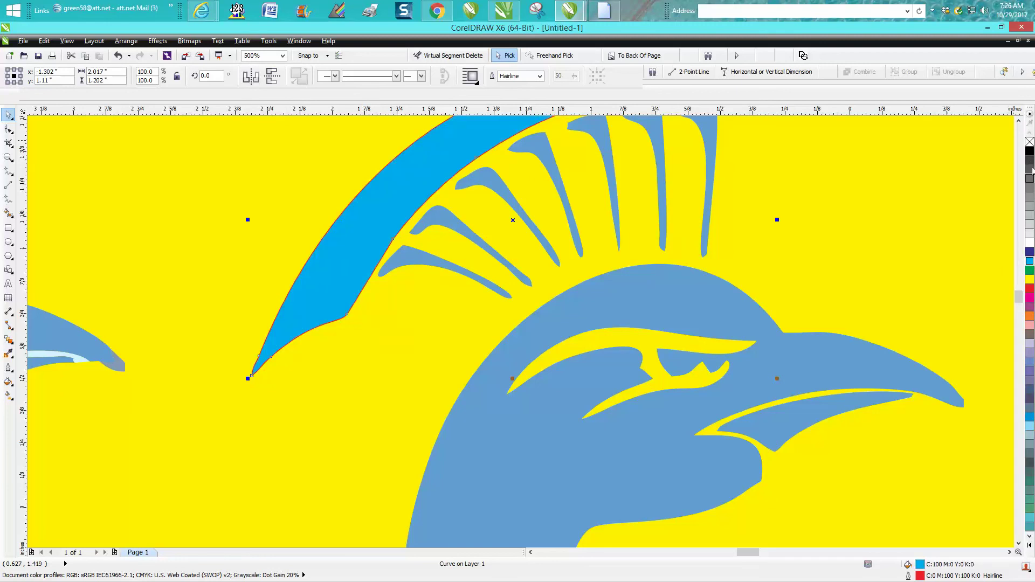
right_click(1029, 142)
scroll(873, 180, down, 3)
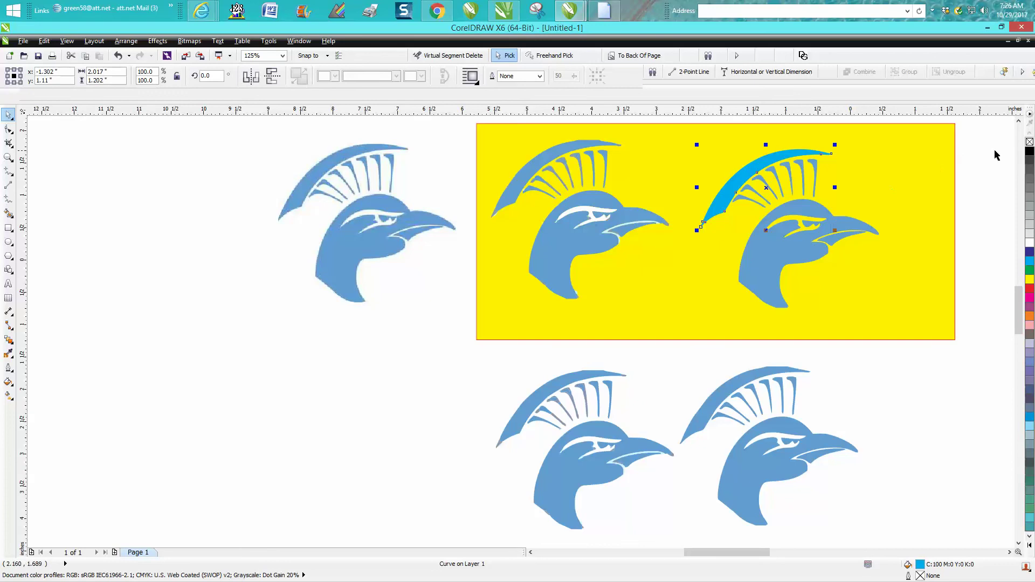
Fill the right bird's crest, head and beak-and-eye stripe with black
click(1029, 153)
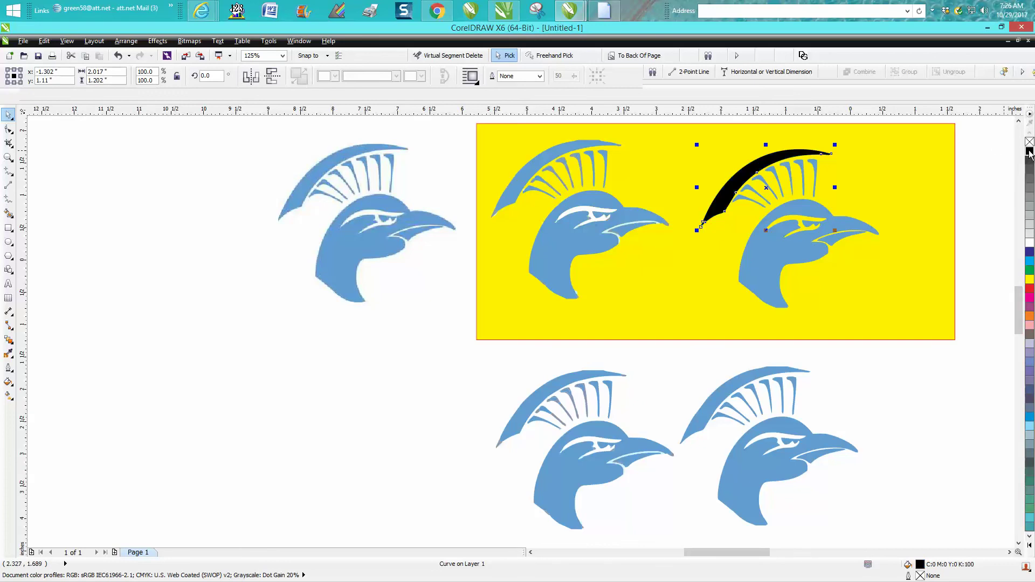
click(797, 239)
click(1029, 151)
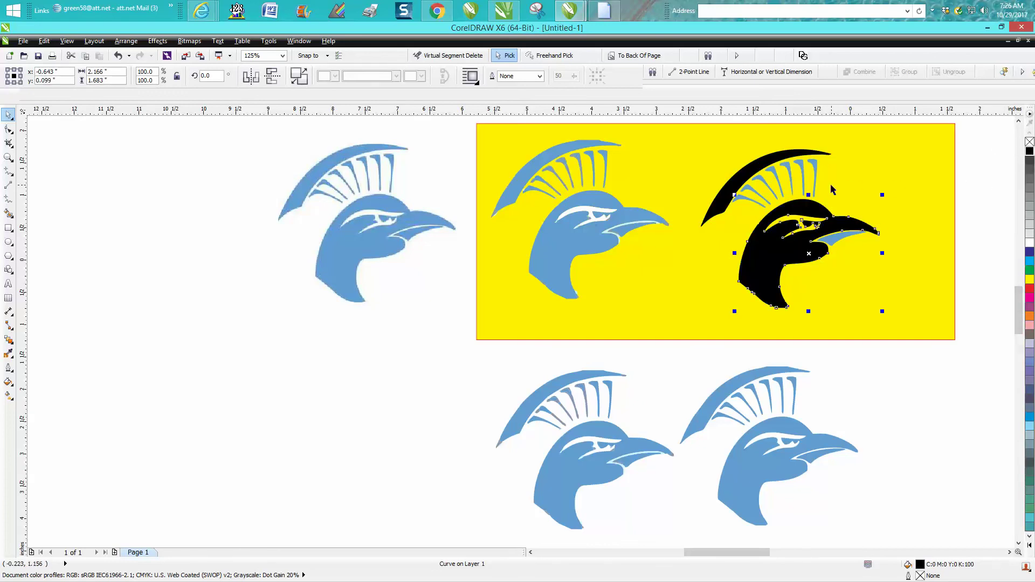
click(839, 244)
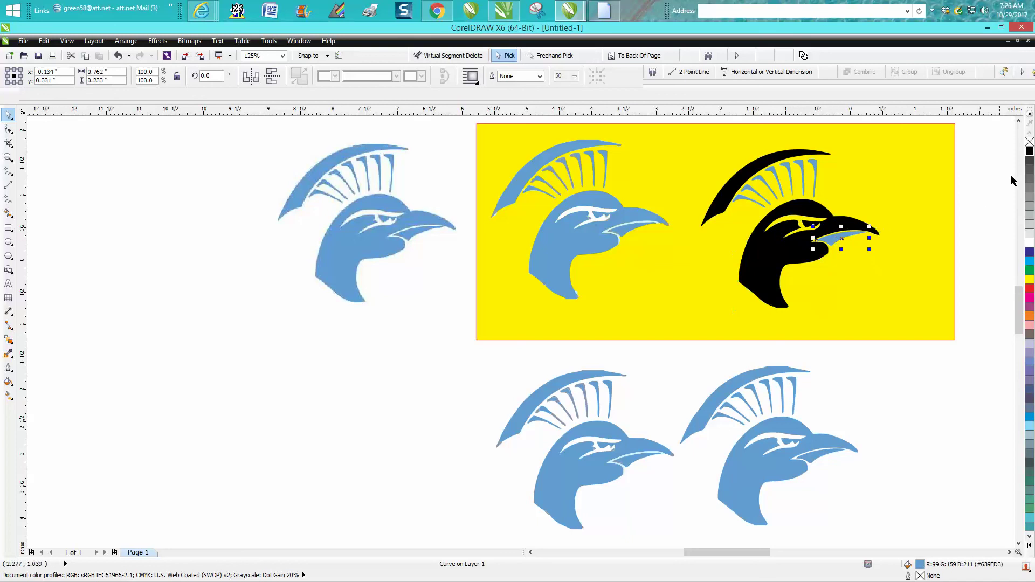
click(1029, 153)
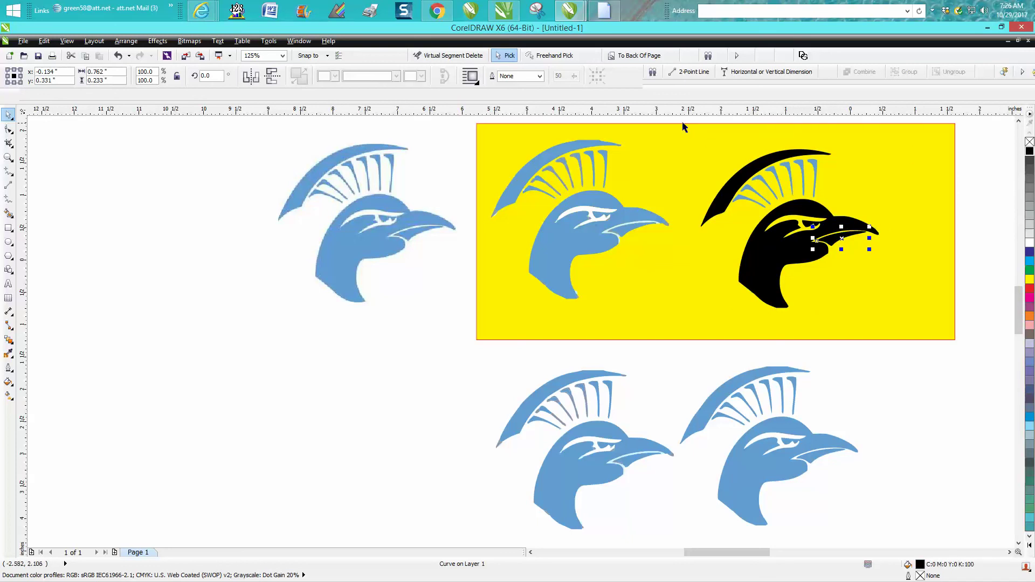
drag(683, 127, 901, 317)
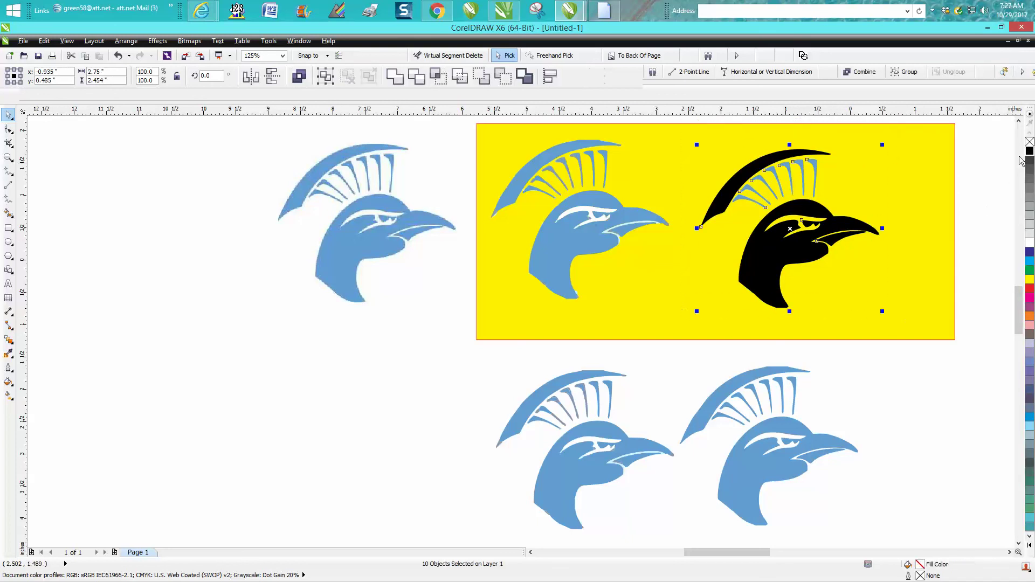
click(962, 186)
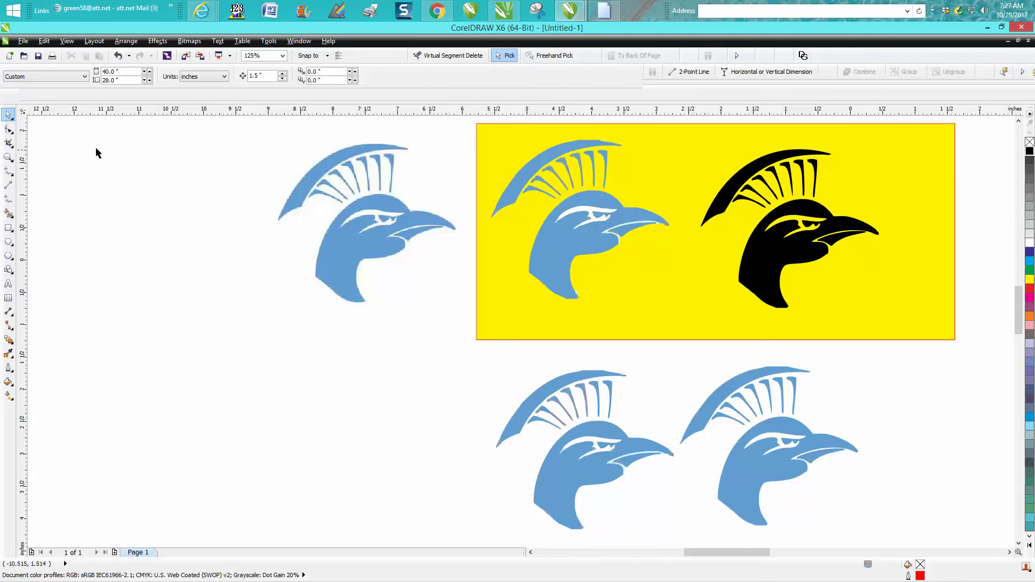
click(8, 157)
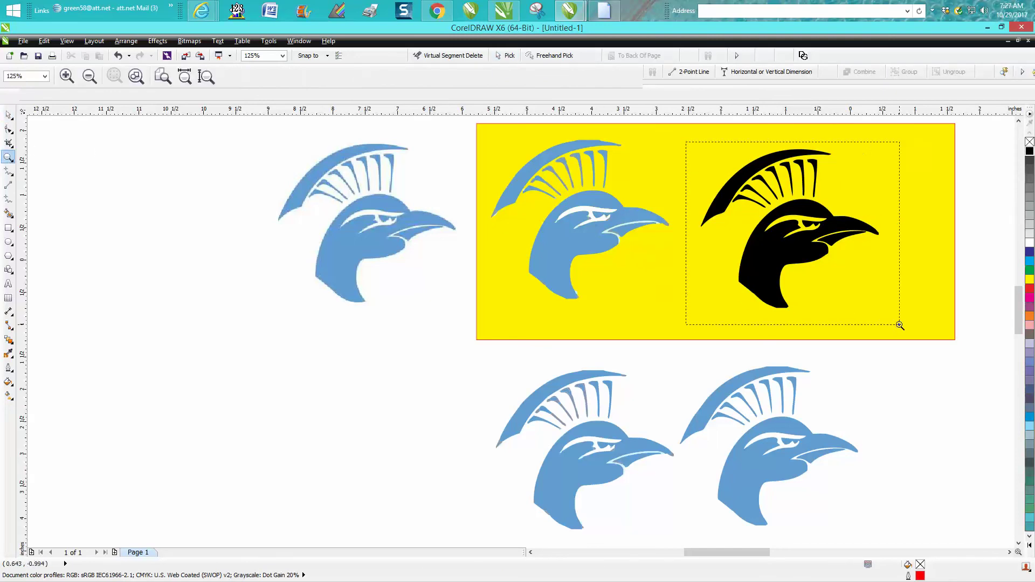
drag(900, 325, 899, 326)
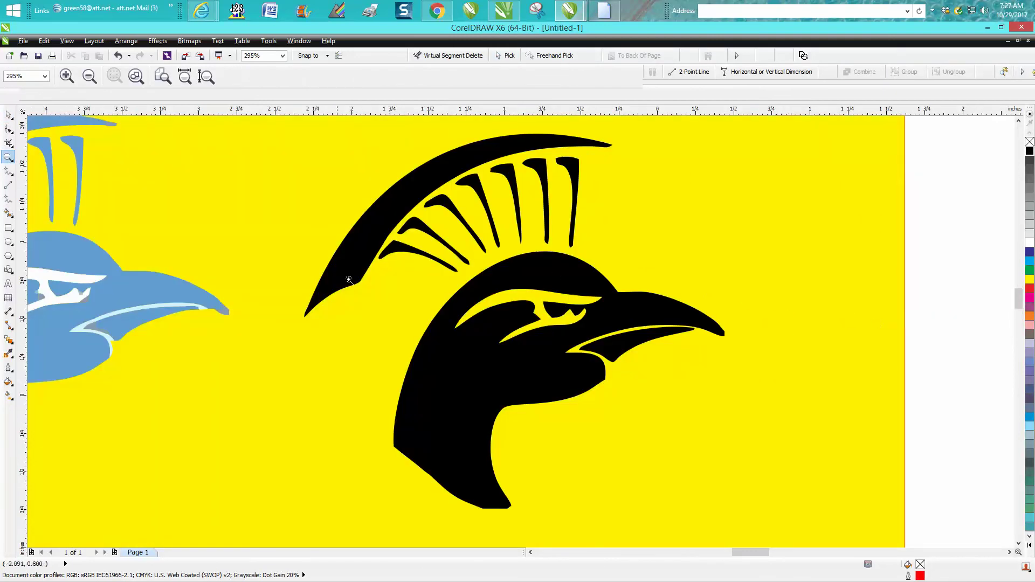
right_click(349, 280)
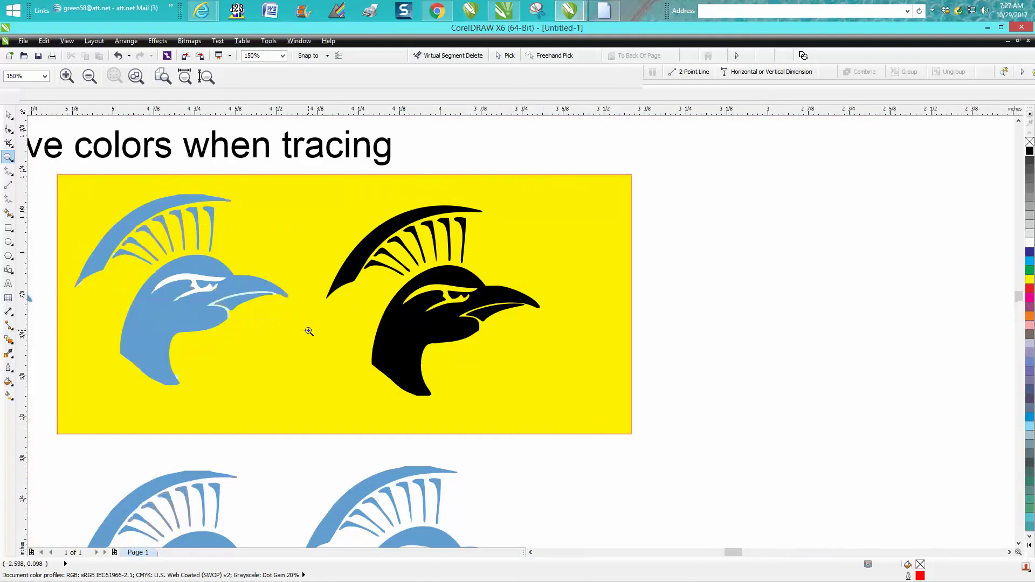
drag(309, 331, 119, 227)
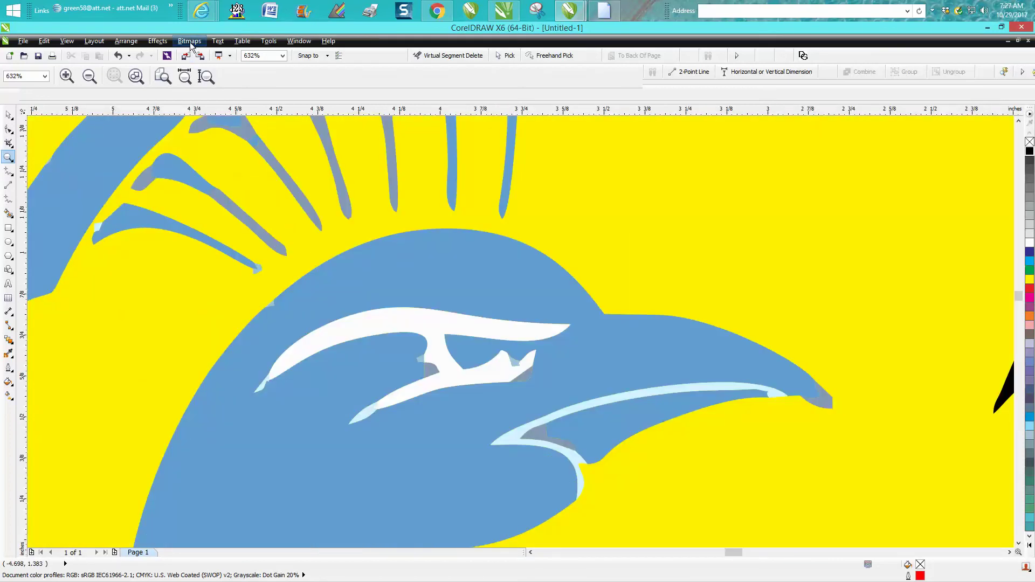
right_click(487, 335)
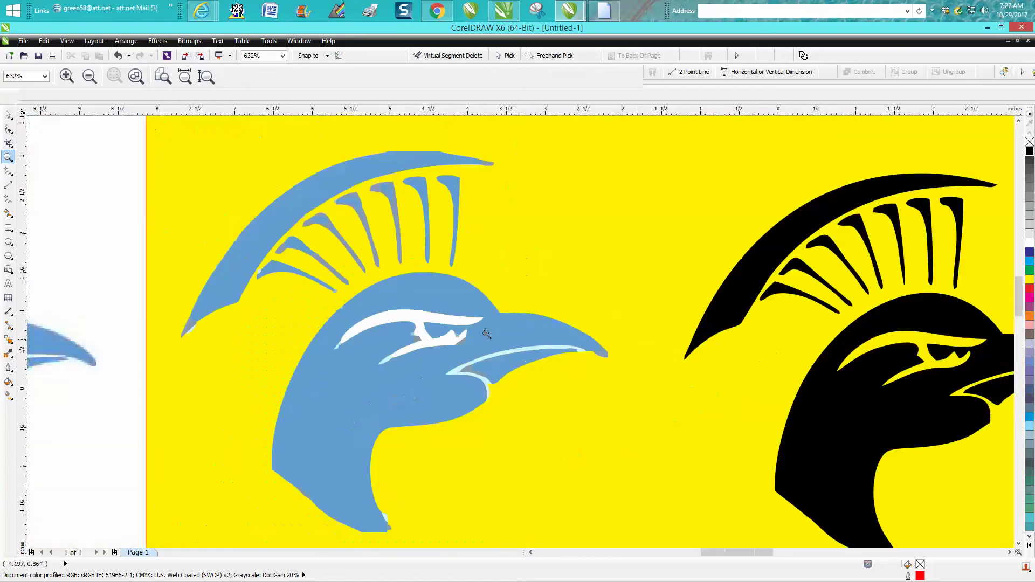
right_click(486, 334)
key(space)
Start a Clipart outline trace of the original bitmap at maximum detail and view its 7 colours
click(252, 262)
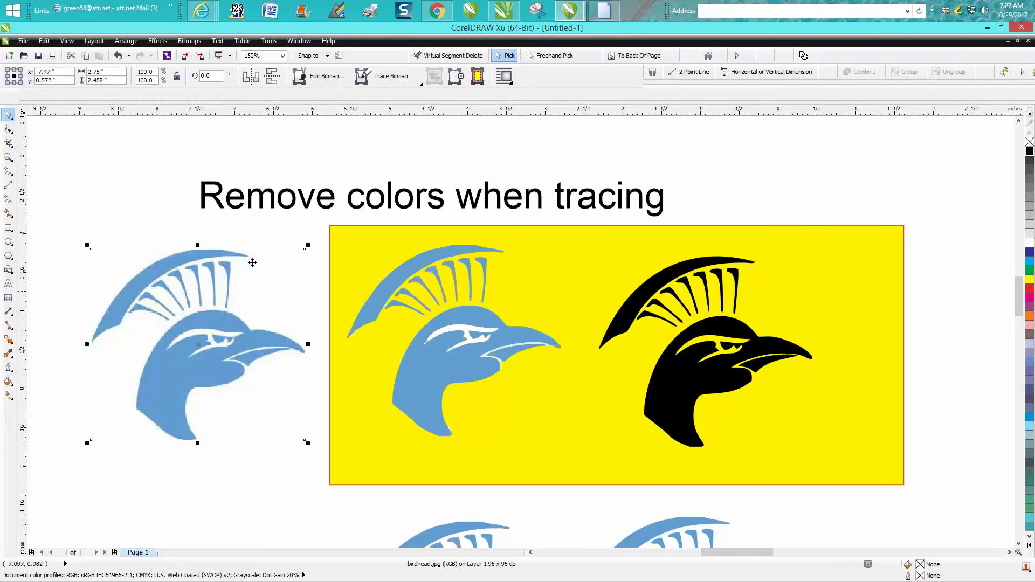
click(390, 77)
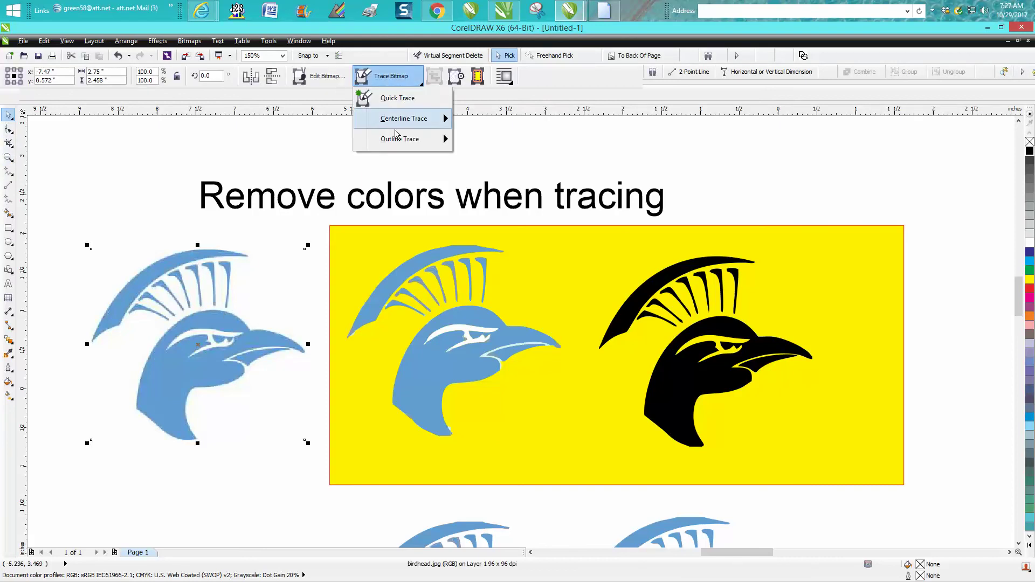
mouse_move(420, 139)
click(496, 203)
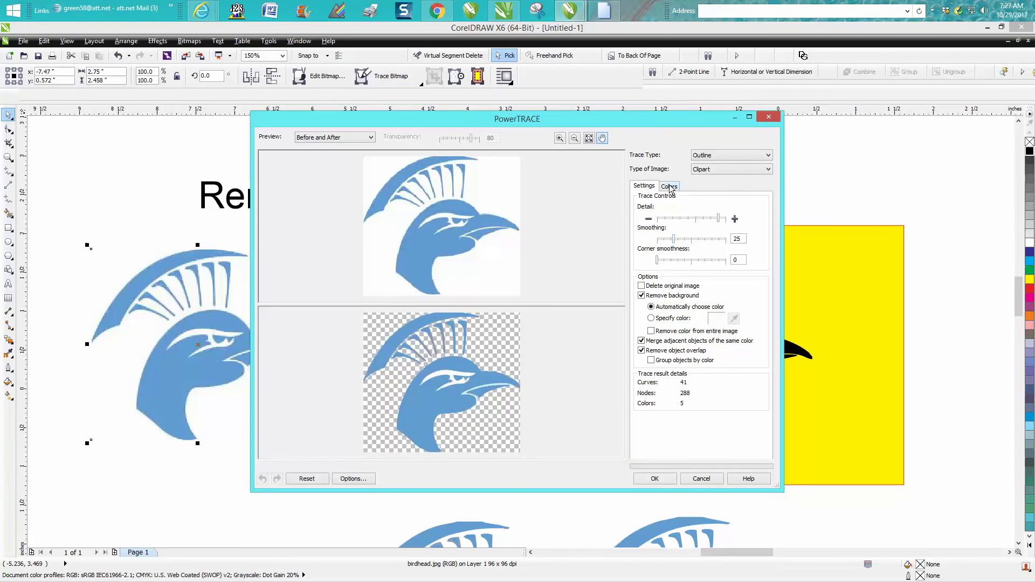
drag(717, 219, 727, 219)
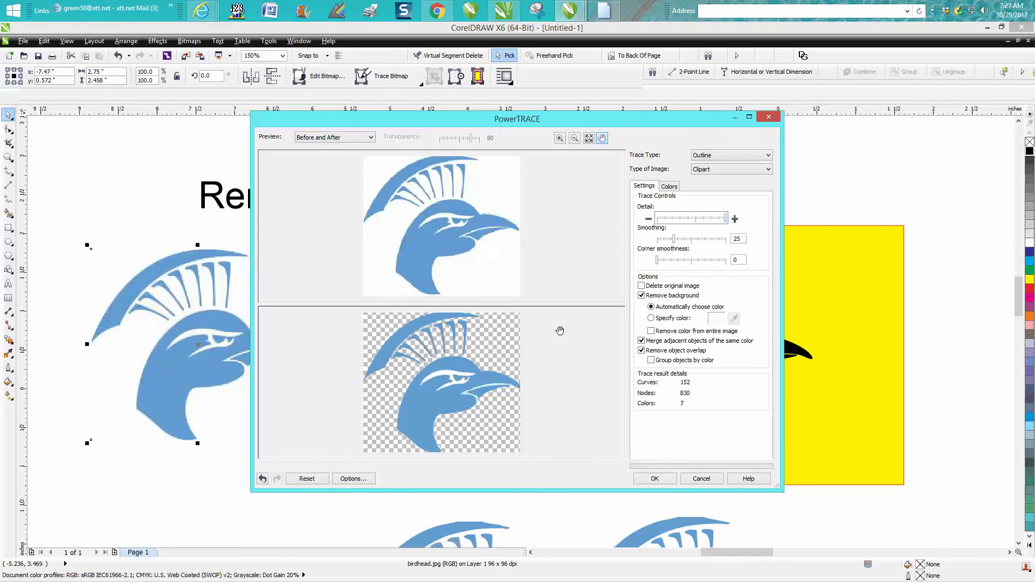
click(671, 187)
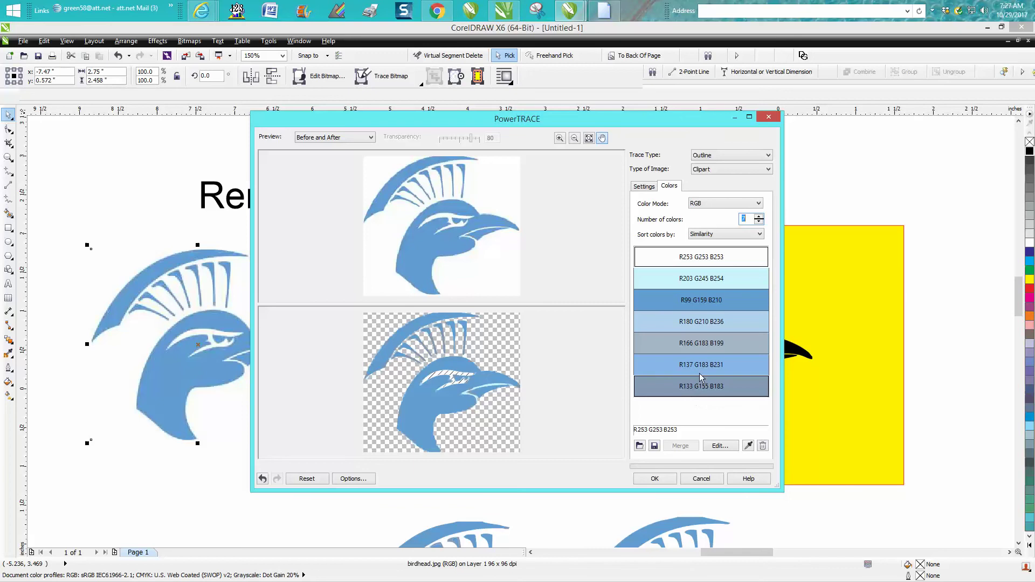
Set the PowerTRACE number of colors to 2 and accept the trace settings
mouse_move(704, 349)
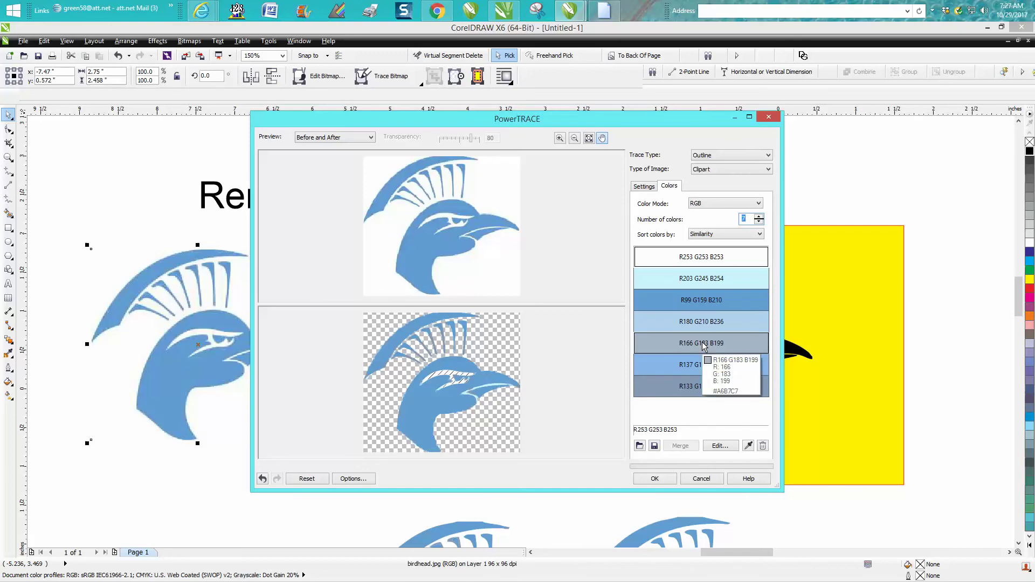
mouse_move(717, 294)
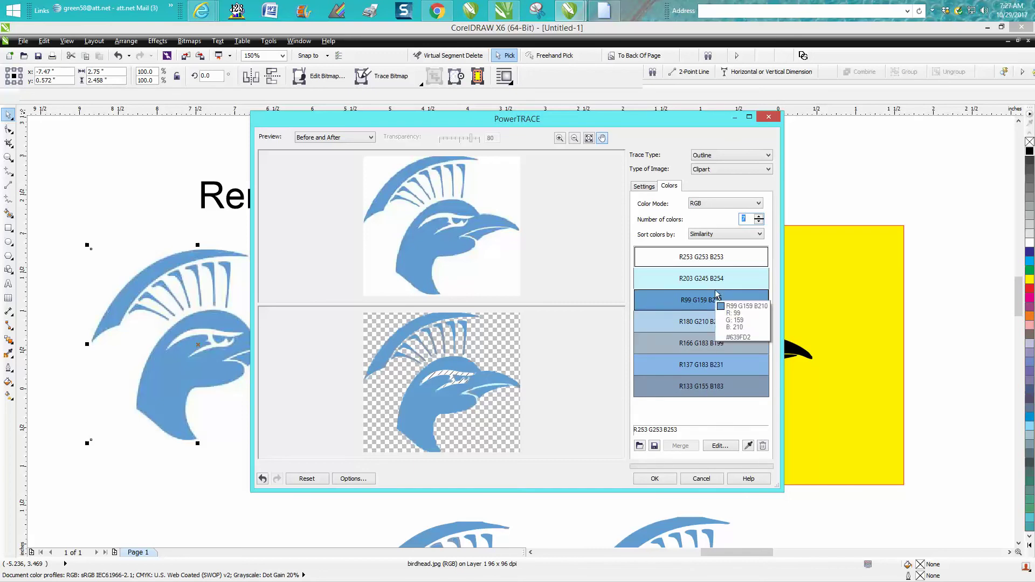
double_click(739, 218)
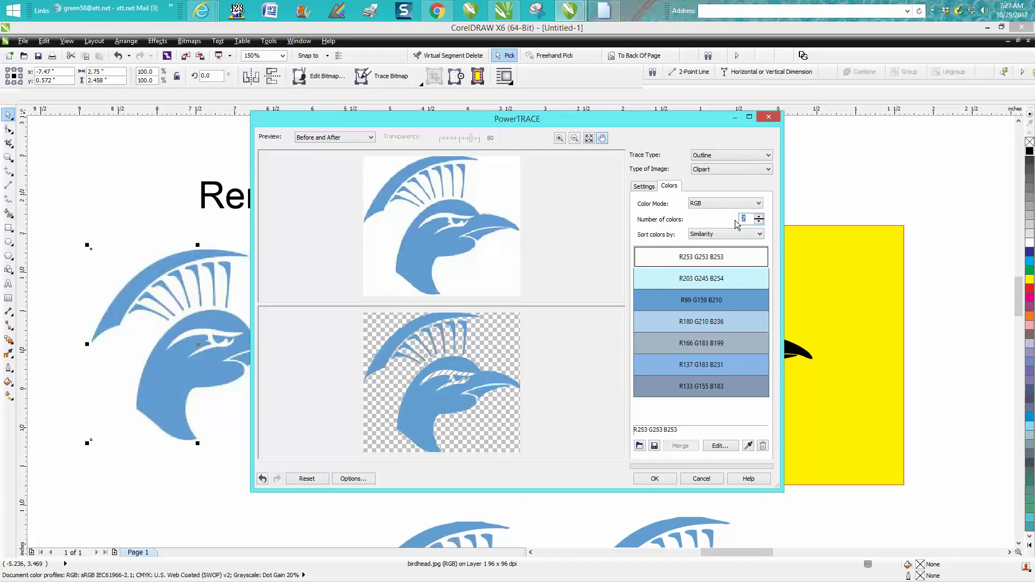
text(2)
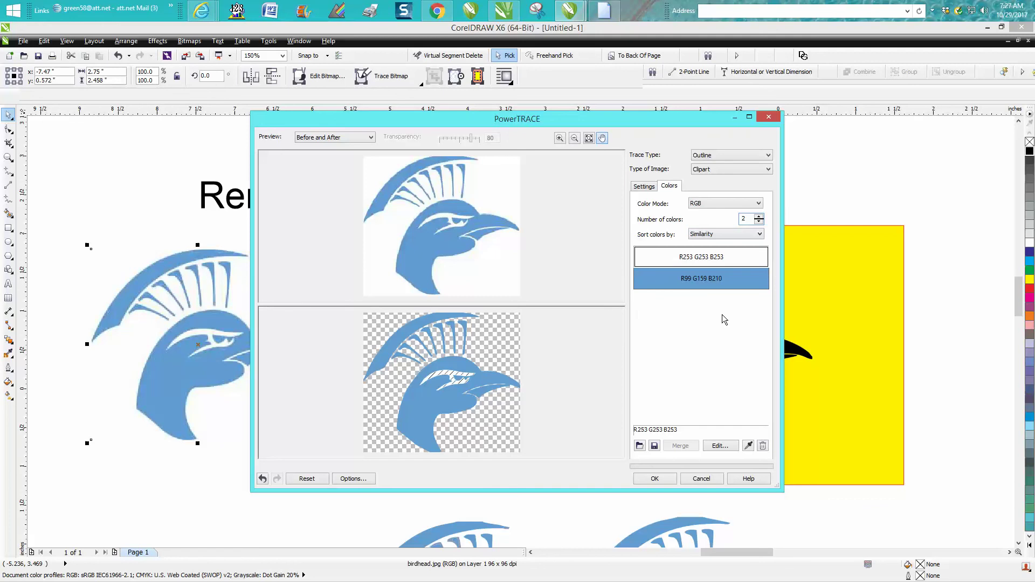
mouse_move(699, 280)
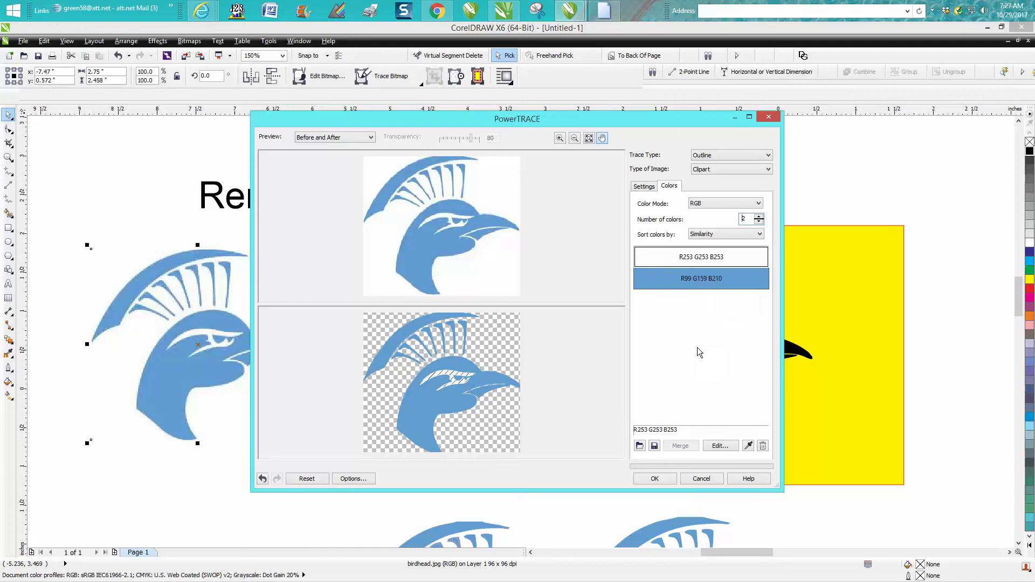
click(697, 479)
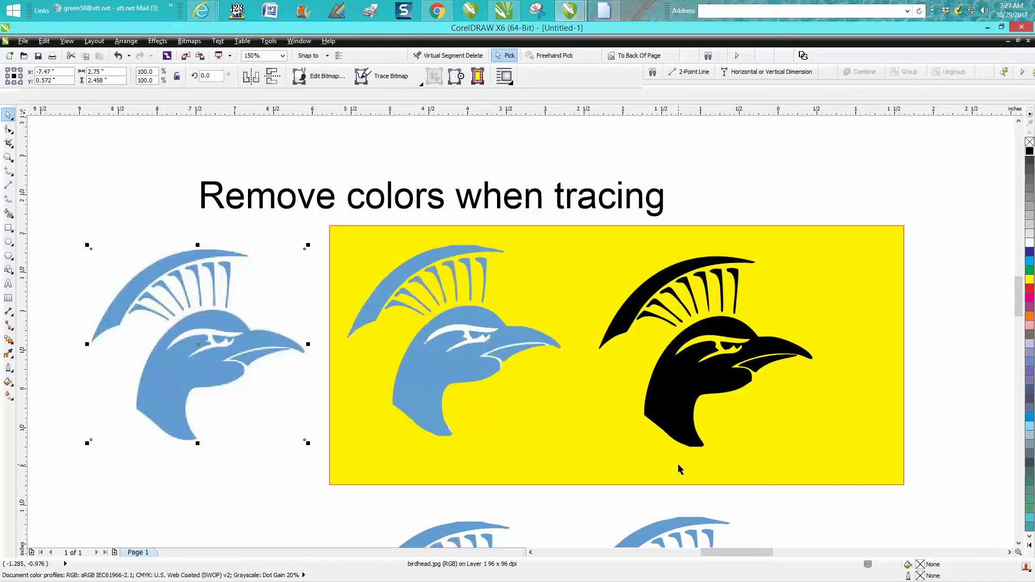